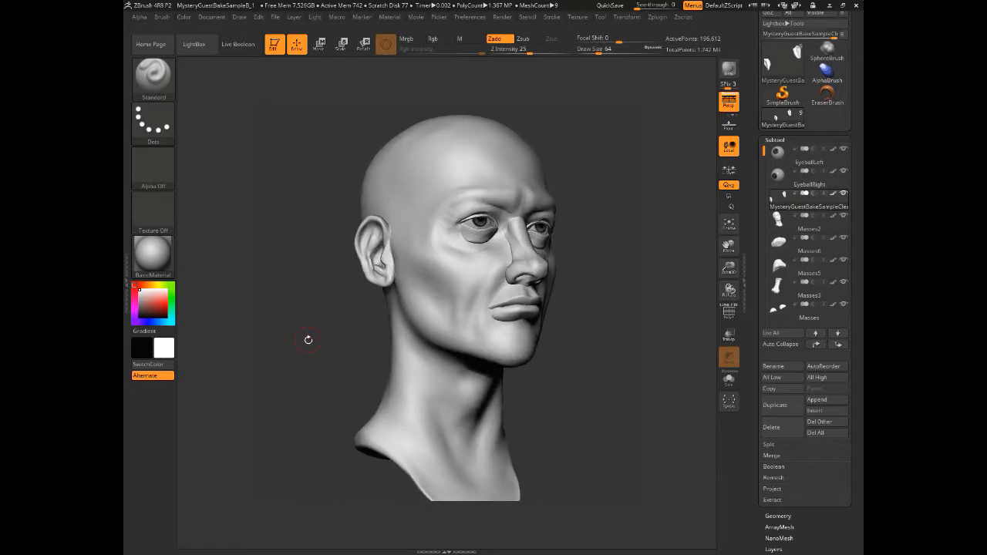
# - Isolate the active subtool and step through the head's other subtools one by one to examine each separate piece
pyautogui.keyDown('shift'); pyautogui.click(843, 194); pyautogui.keyUp('shift')
pyautogui.moveTo(832, 205)
pyautogui.press('Down')
pyautogui.press('Down')
pyautogui.press('Down')
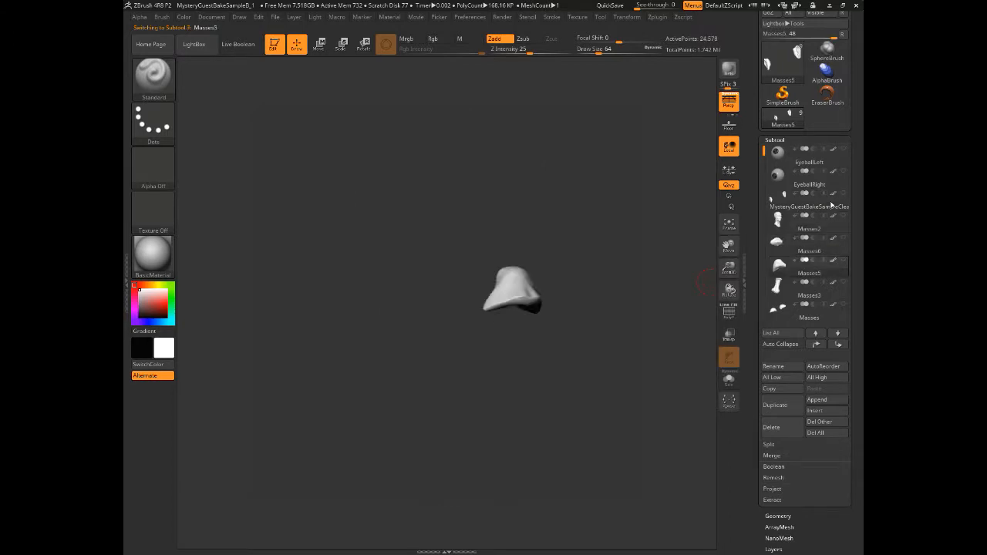
pyautogui.press('Down')
pyautogui.press('Down')
pyautogui.press('Down')
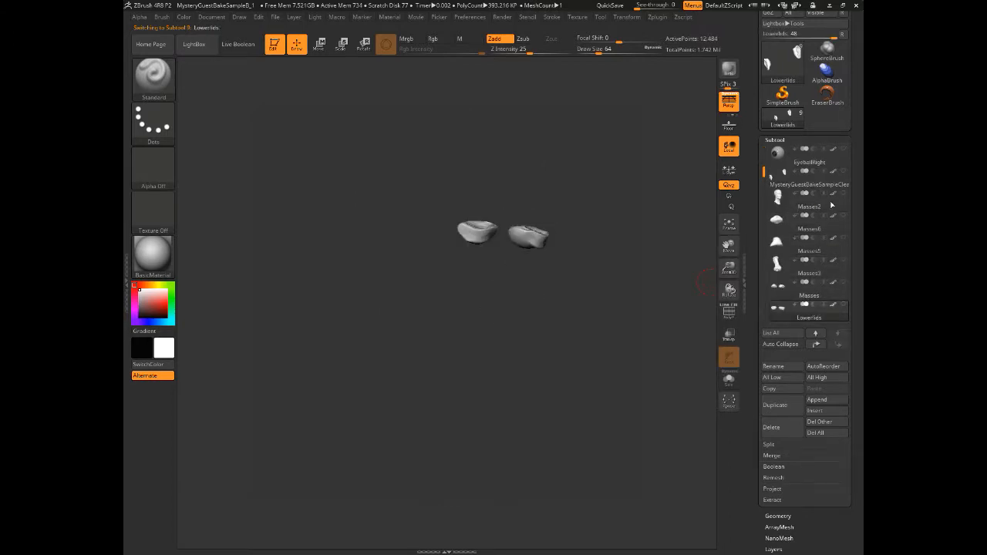
pyautogui.press('Up')
pyautogui.press('Down')
pyautogui.press('Up')
pyautogui.press('Up')
pyautogui.press('Up')
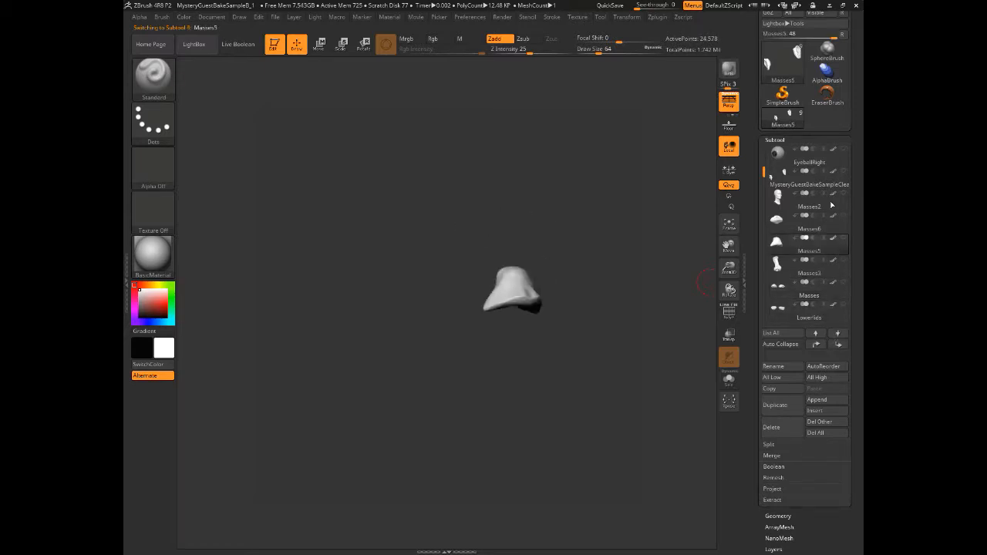
pyautogui.press('Down')
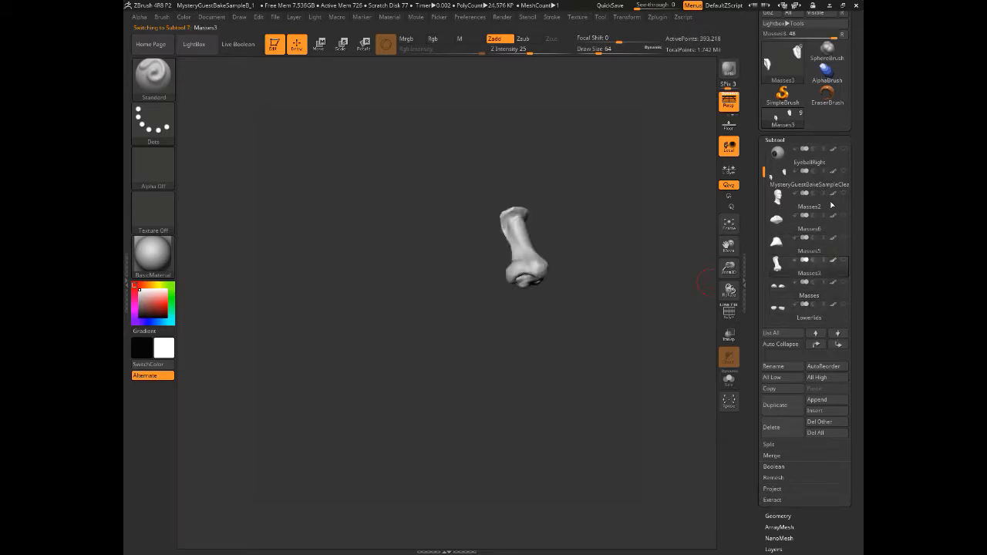
# - Examine the isolated nose subtool Masses3 up close, and show all subtools again to see how it sits in the face
pyautogui.click(725, 225)
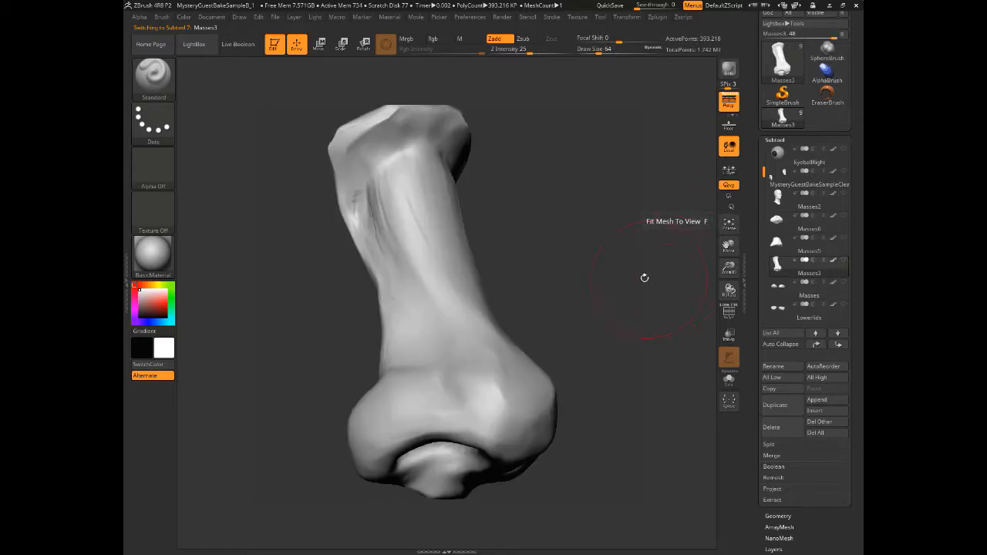
pyautogui.moveTo(544, 237)
pyautogui.keyDown('alt'); pyautogui.mouseDown()
pyautogui.moveTo(573, 291)
pyautogui.moveTo(560, 238)
pyautogui.moveTo(559, 273)
pyautogui.moveTo(597, 266)
pyautogui.moveTo(564, 248)
pyautogui.moveTo(570, 255)
pyautogui.mouseUp(); pyautogui.keyUp('alt')
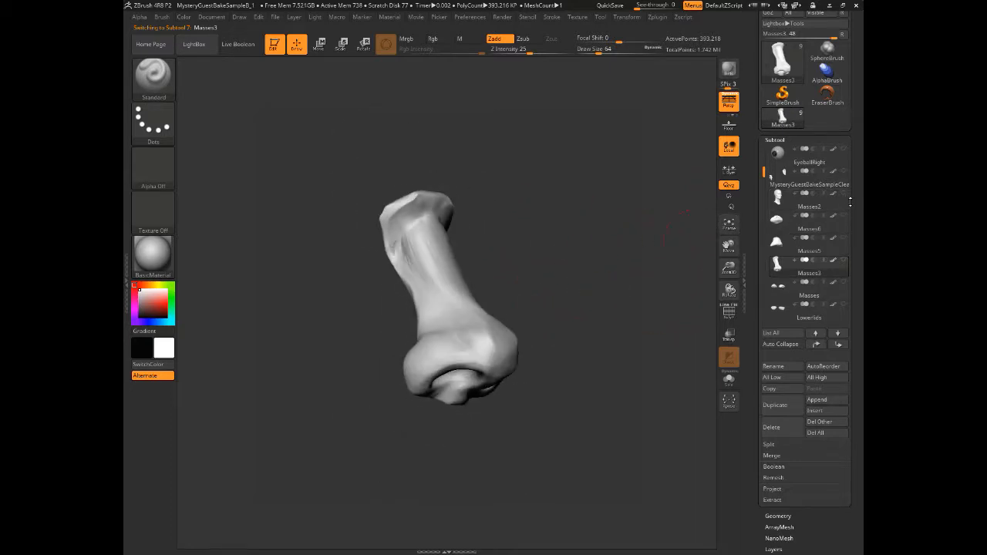
pyautogui.keyDown('shift'); pyautogui.click(844, 173); pyautogui.keyUp('shift')
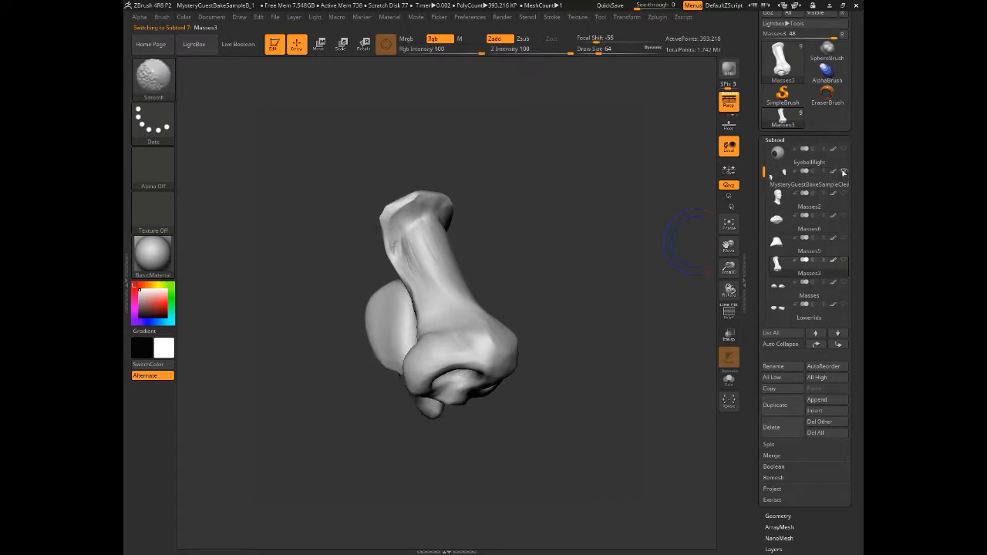
pyautogui.click(844, 263)
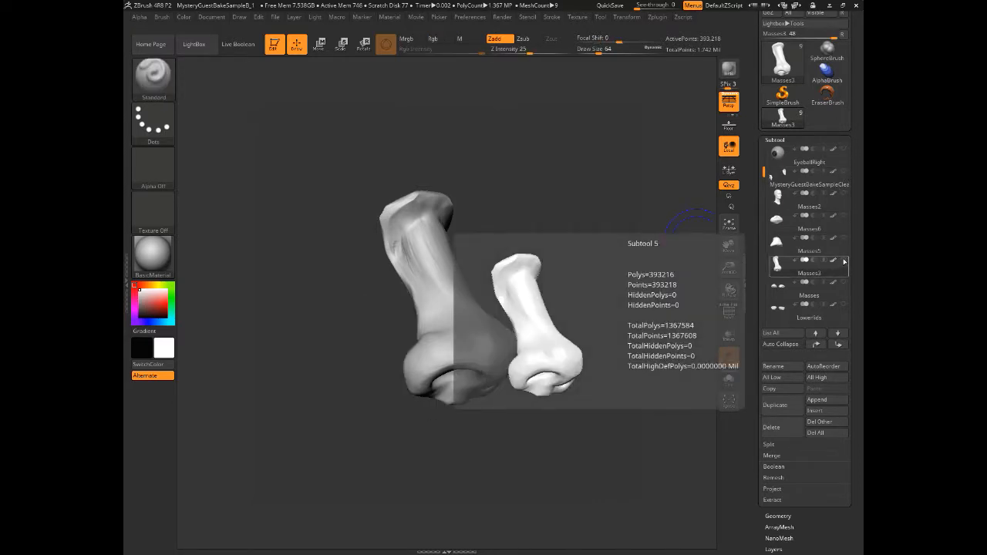
pyautogui.keyDown('shift'); pyautogui.click(844, 264); pyautogui.keyUp('shift')
pyautogui.moveTo(640, 315); pyautogui.dragTo(593, 340)
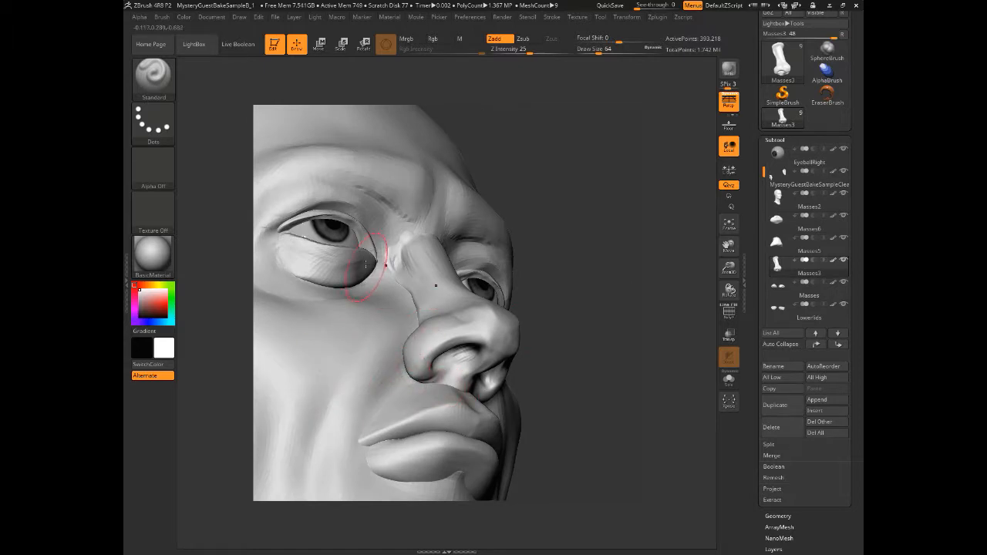
pyautogui.moveTo(619, 301)
pyautogui.mouseDown()
pyautogui.moveTo(570, 327)
pyautogui.moveTo(567, 287)
pyautogui.moveTo(632, 287)
pyautogui.mouseUp()
pyautogui.press('f')
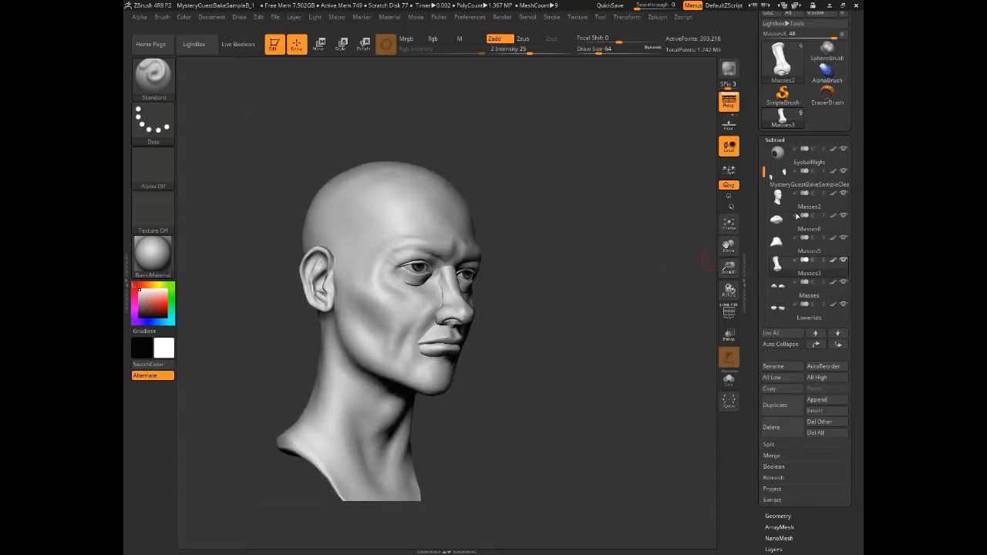
# - Isolate the main head subtool Masses2 and inspect its underlying form from several angles
pyautogui.click(798, 205)
pyautogui.moveTo(470, 408); pyautogui.dragTo(502, 269)
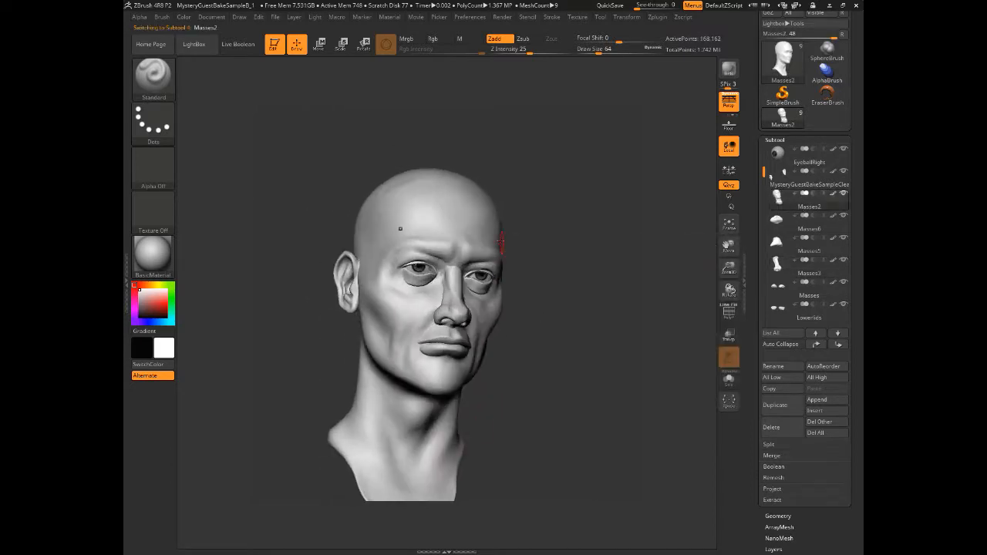
pyautogui.press('shift')
pyautogui.keyDown('shift'); pyautogui.click(843, 193); pyautogui.keyUp('shift')
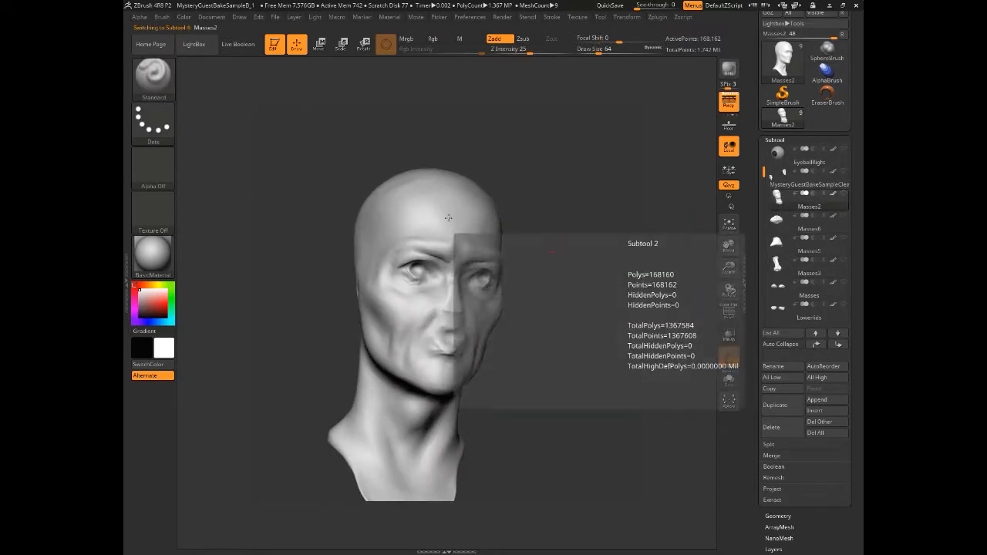
pyautogui.moveTo(530, 245)
pyautogui.mouseDown()
pyautogui.moveTo(548, 246)
pyautogui.moveTo(530, 241)
pyautogui.mouseUp()
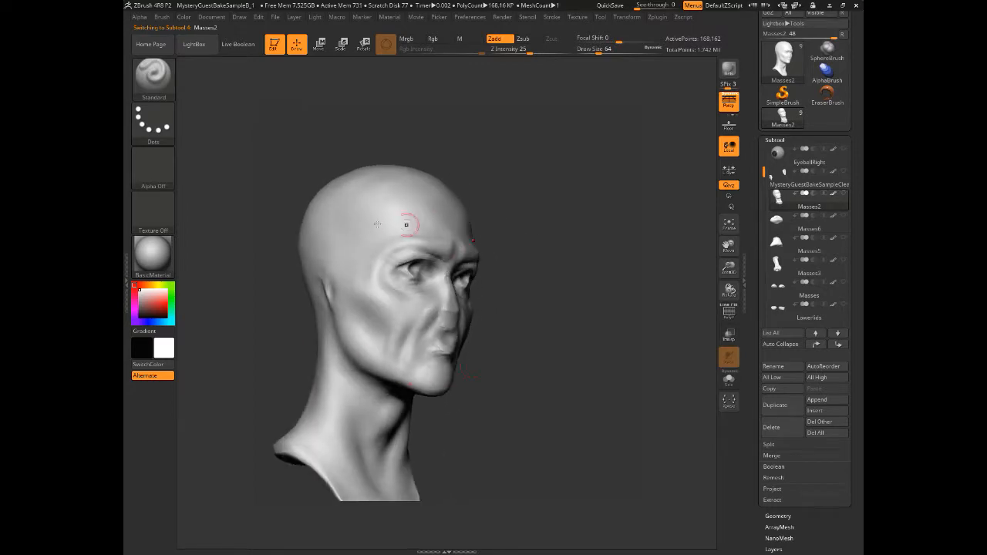
pyautogui.moveTo(529, 291); pyautogui.dragTo(529, 283)
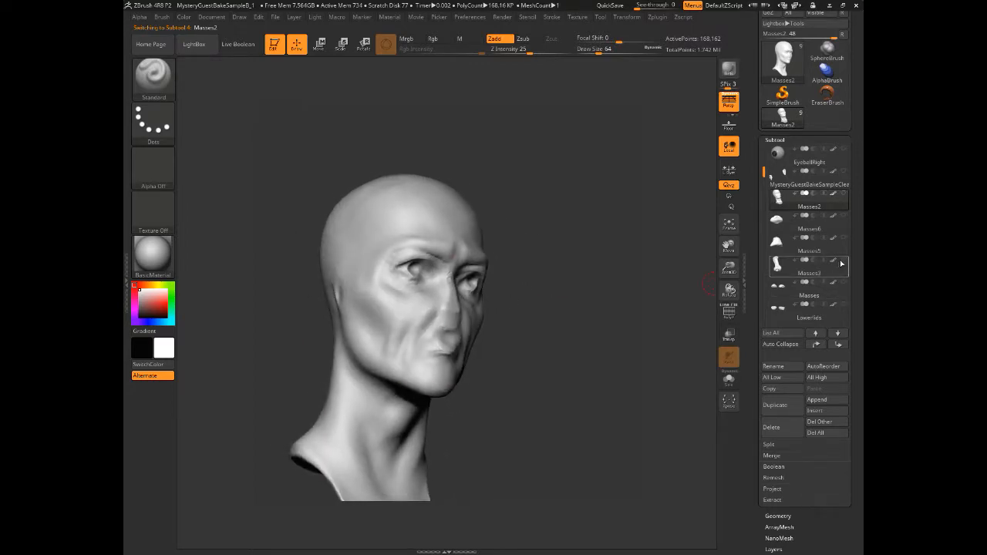
# - Show the Masses3, Masses6 and Masses5 pieces with the head to check their fit, and restore the visibility of all subtools
pyautogui.click(844, 262)
pyautogui.click(844, 216)
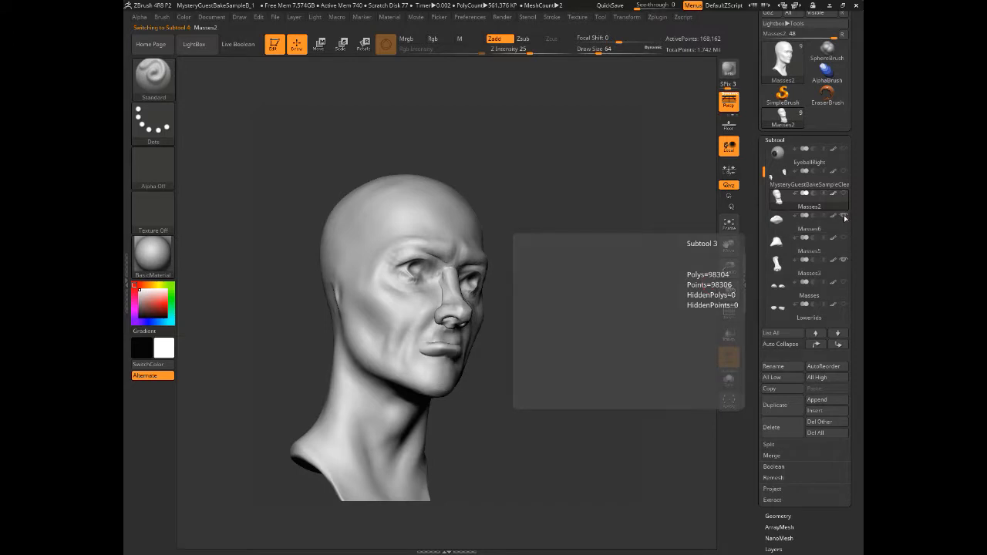
pyautogui.moveTo(524, 282); pyautogui.dragTo(540, 283)
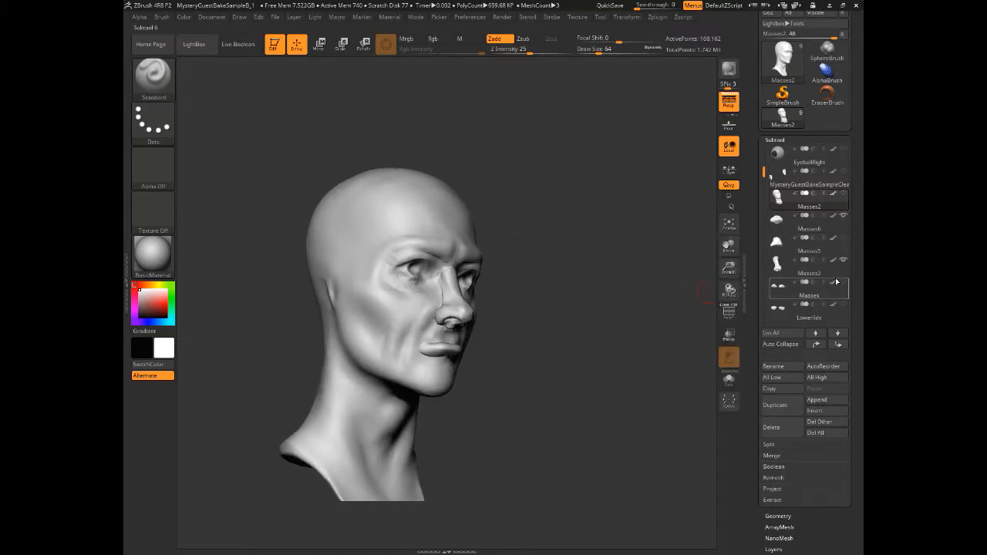
pyautogui.click(843, 239)
pyautogui.click(806, 266)
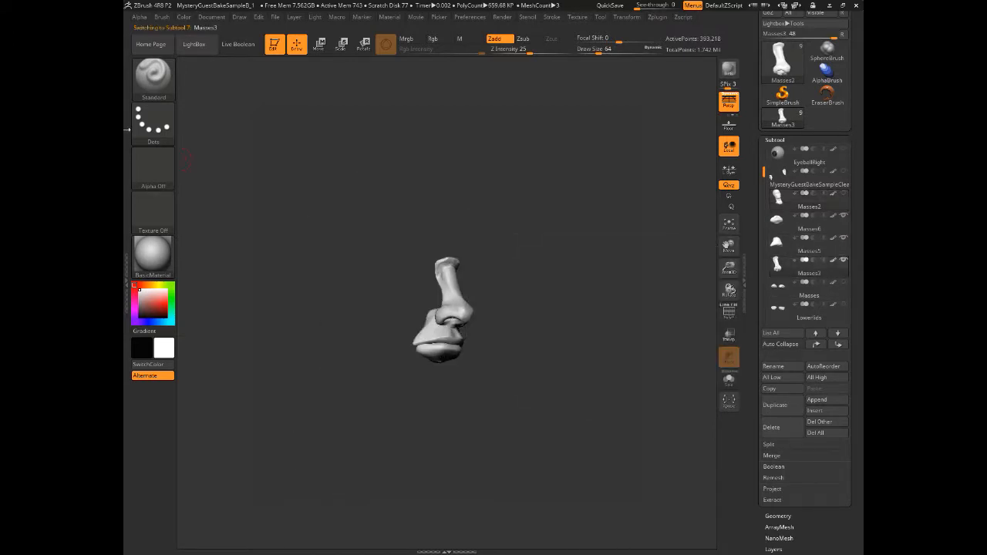
pyautogui.press('shift')
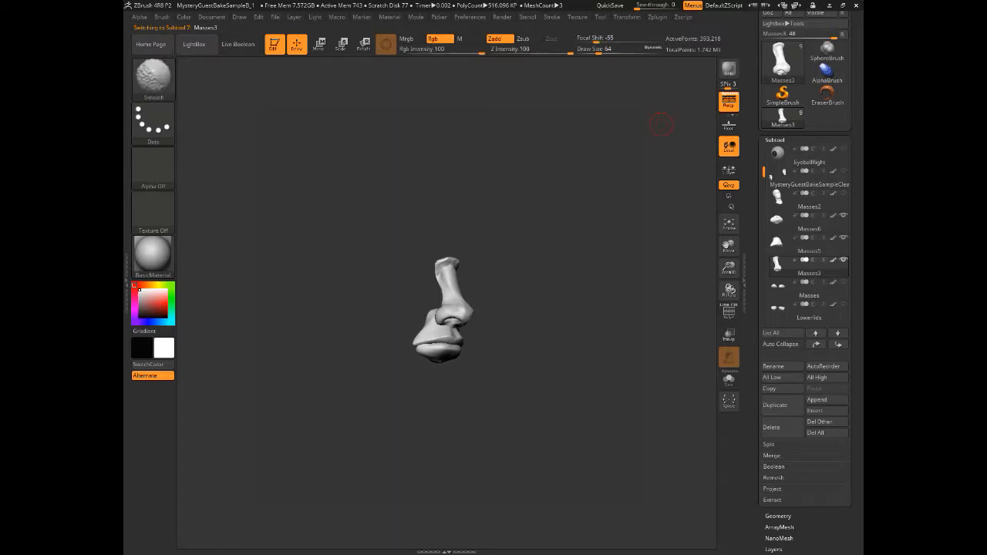
pyautogui.keyDown('shift'); pyautogui.click(843, 193); pyautogui.keyUp('shift')
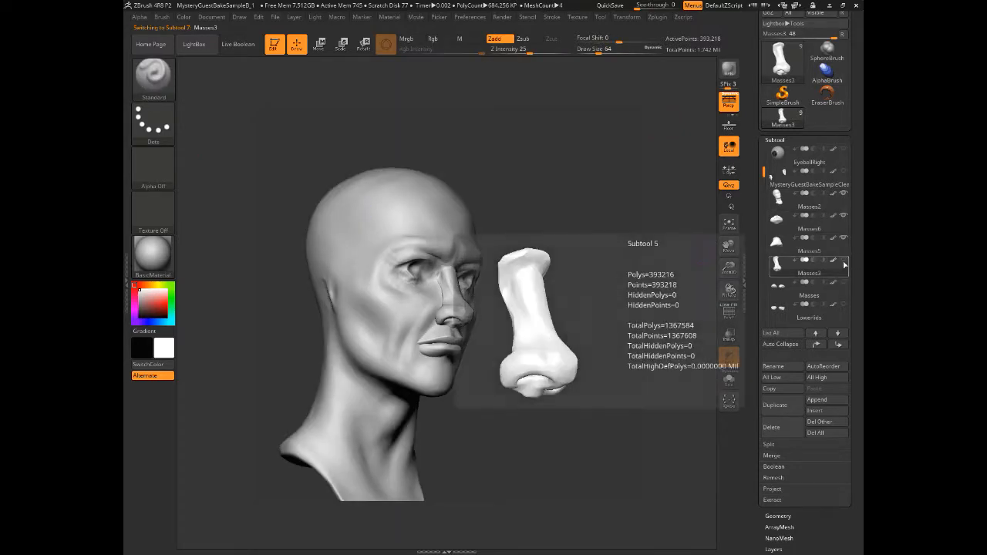
# - Switch the sculpting brush to ClayBuildup
pyautogui.click(153, 76)
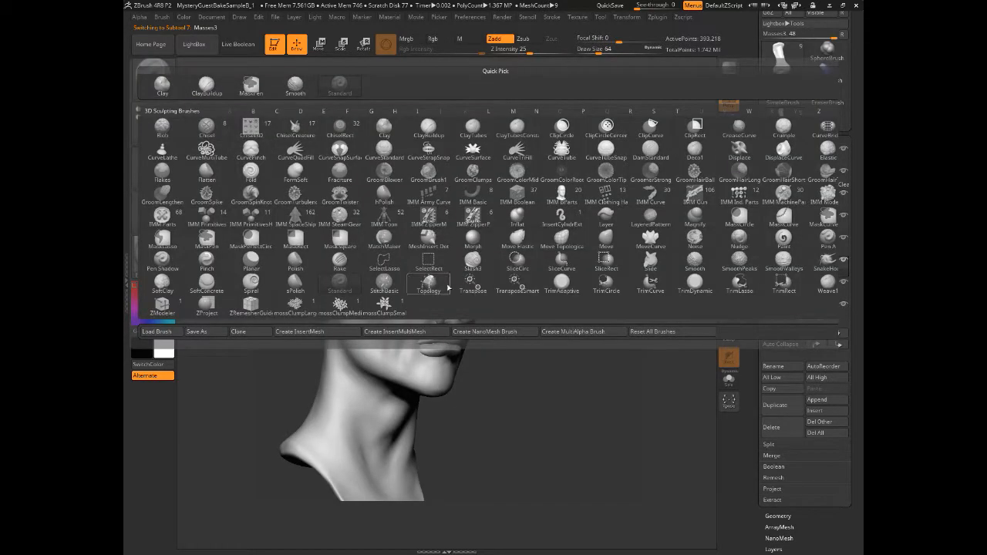
pyautogui.press('w')
pyautogui.keyDown('shift'); pyautogui.moveTo(515, 267); pyautogui.dragTo(534, 255); pyautogui.keyUp('shift')
pyautogui.moveTo(478, 201); pyautogui.dragTo(496, 261)
pyautogui.moveTo(532, 316); pyautogui.dragTo(472, 326)
pyautogui.press('q')
pyautogui.press('b')
pyautogui.click(312, 204)
pyautogui.moveTo(312, 204); pyautogui.dragTo(366, 205)
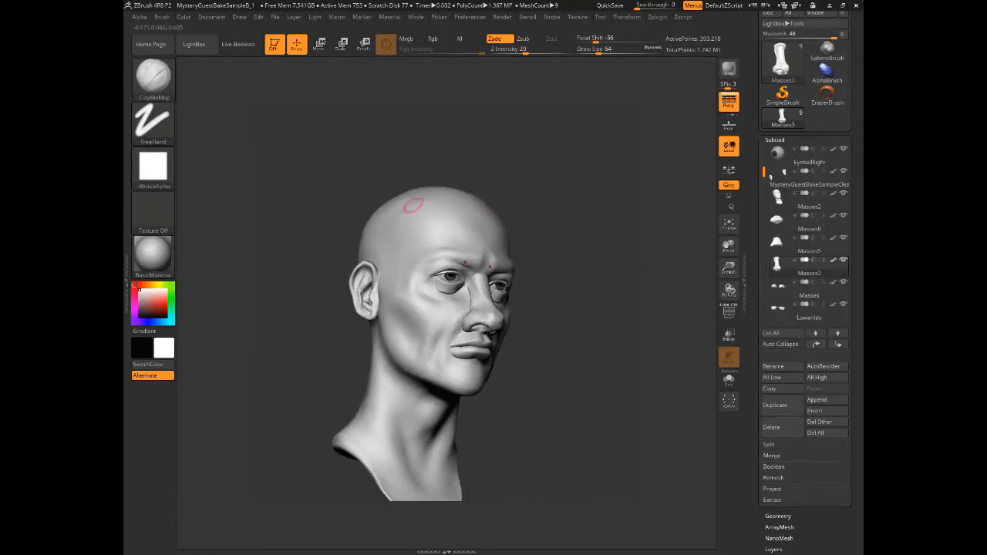
pyautogui.moveTo(522, 359); pyautogui.dragTo(560, 411)
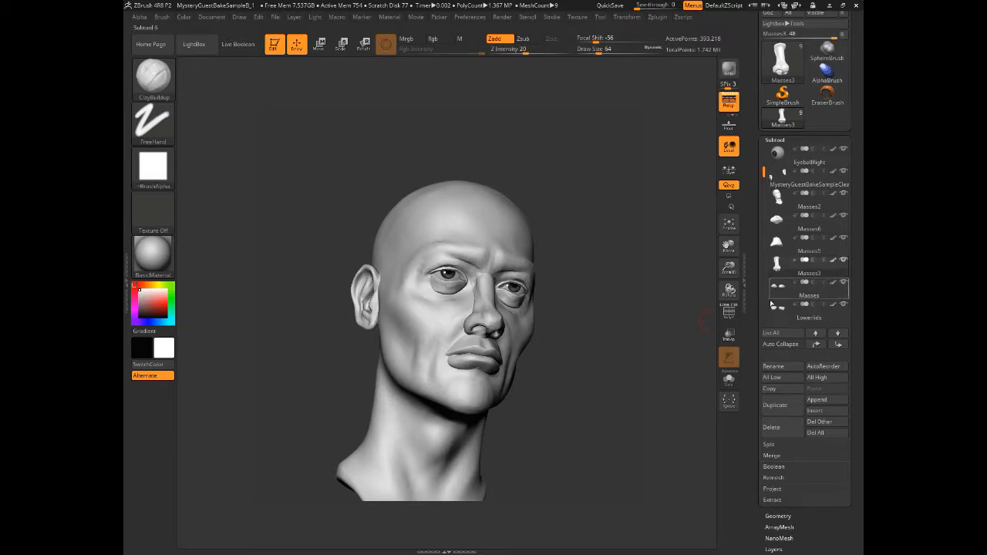
pyautogui.scroll(-4, 748, 243)
pyautogui.scroll(-3, 748, 239)
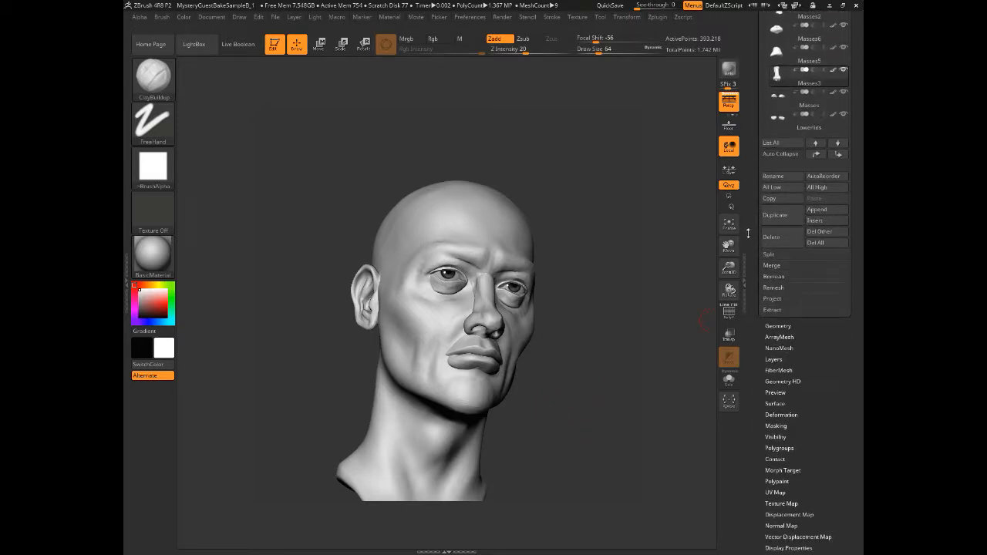
pyautogui.scroll(1, 748, 233)
pyautogui.scroll(-1, 752, 239)
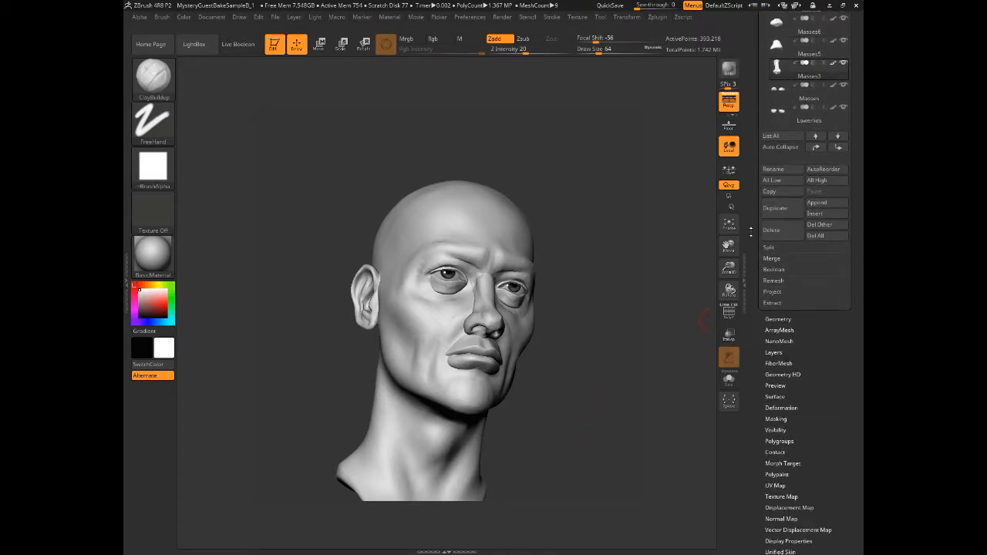
pyautogui.scroll(1, 750, 230)
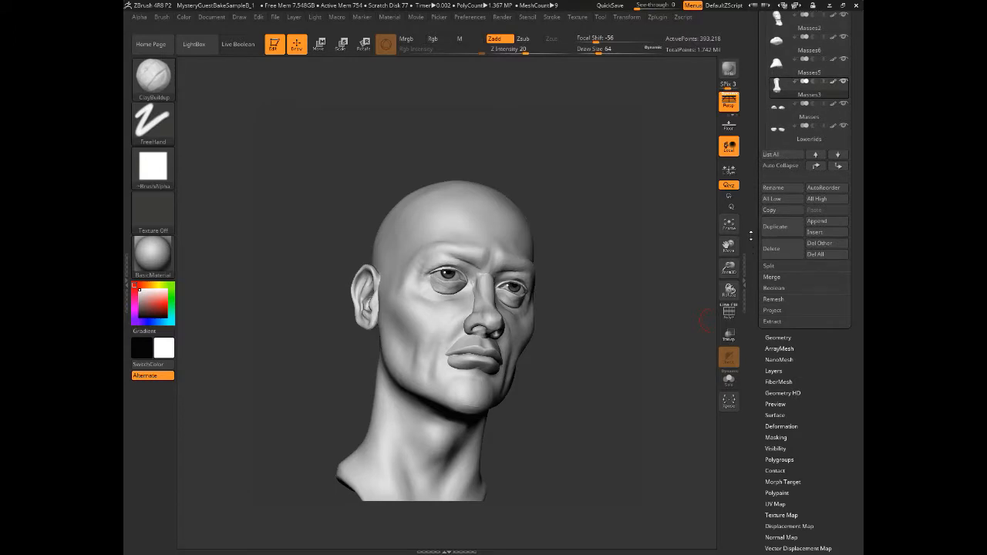
pyautogui.scroll(-2, 750, 238)
pyautogui.scroll(1, 750, 240)
pyautogui.scroll(-1, 750, 242)
pyautogui.scroll(4, 751, 242)
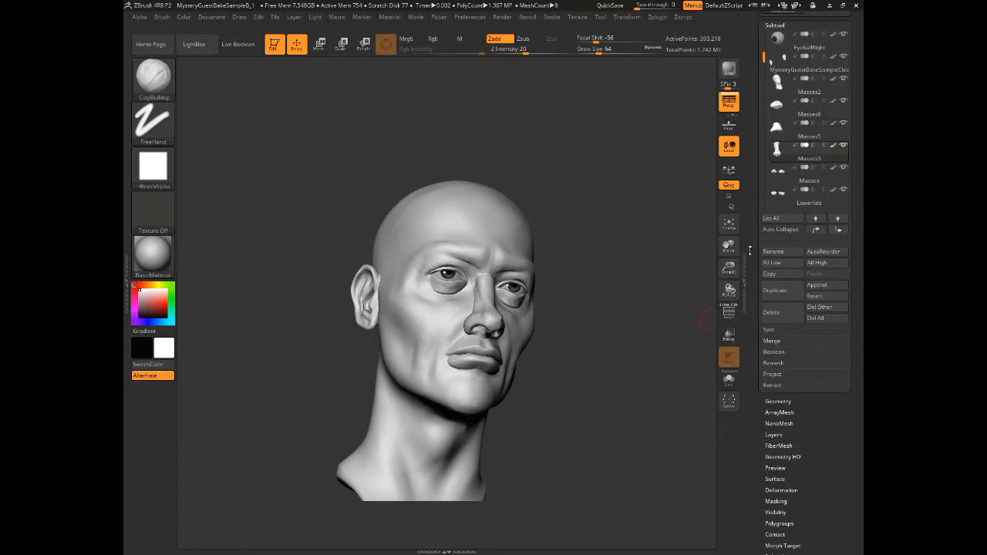
pyautogui.scroll(-1, 750, 249)
pyautogui.scroll(3, 760, 232)
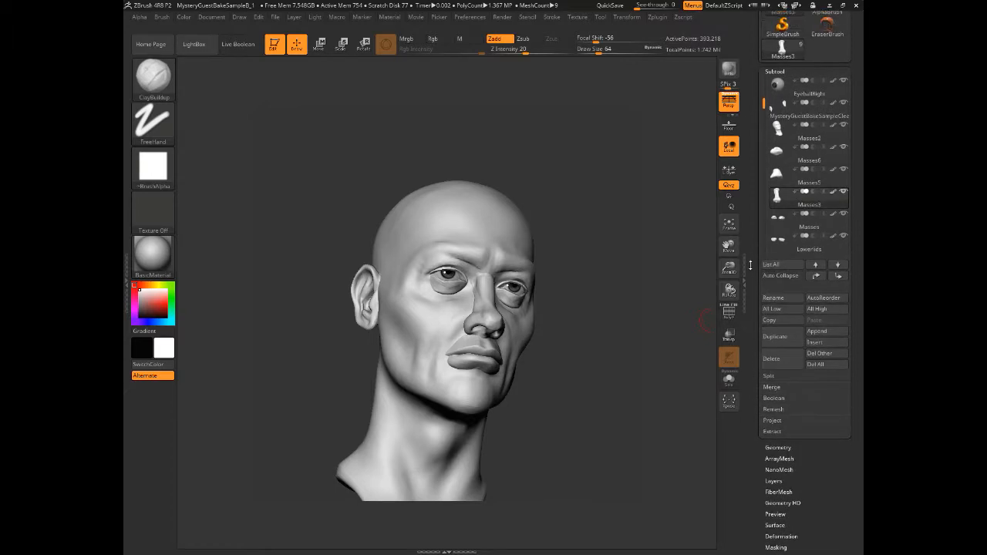
# - Hide the EyeballLeft and EyeballRight subtools and make MysteryGuestBakeSampleClean the active subtool
pyautogui.moveTo(764, 221); pyautogui.dragTo(760, 81)
pyautogui.click(844, 83)
pyautogui.click(844, 105)
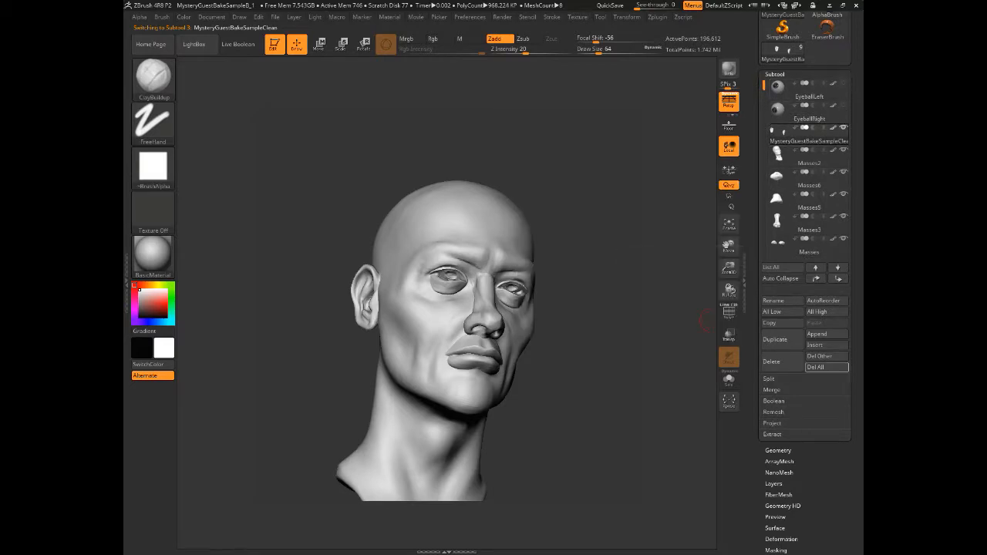
# - Merge all the Masses and Lowerlids subtools below MysteryGuestBakeSampleClean into it with repeated MergeDown operations
pyautogui.click(775, 390)
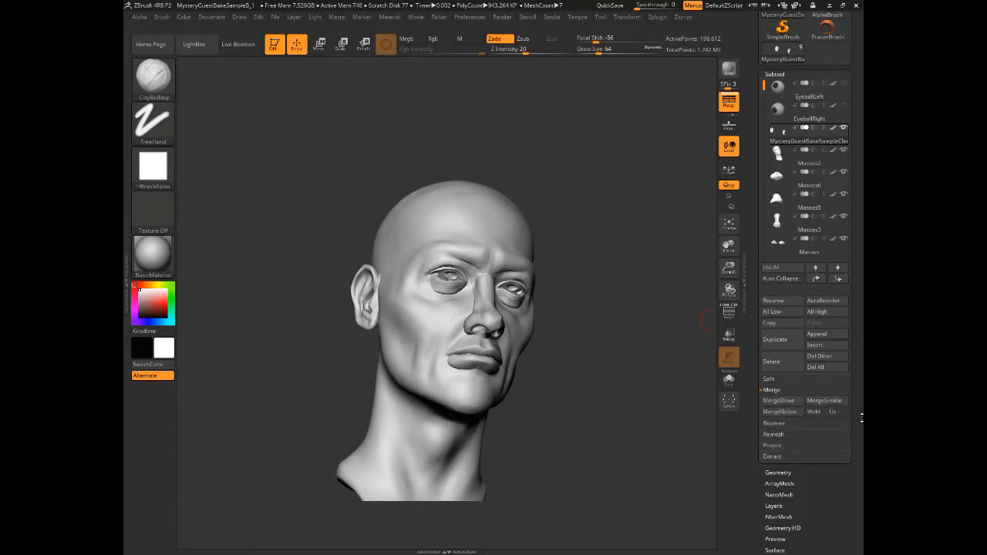
pyautogui.click(781, 401)
pyautogui.click(781, 401)
pyautogui.click(781, 401)
pyautogui.click(781, 401)
pyautogui.click(781, 401)
pyautogui.click(781, 400)
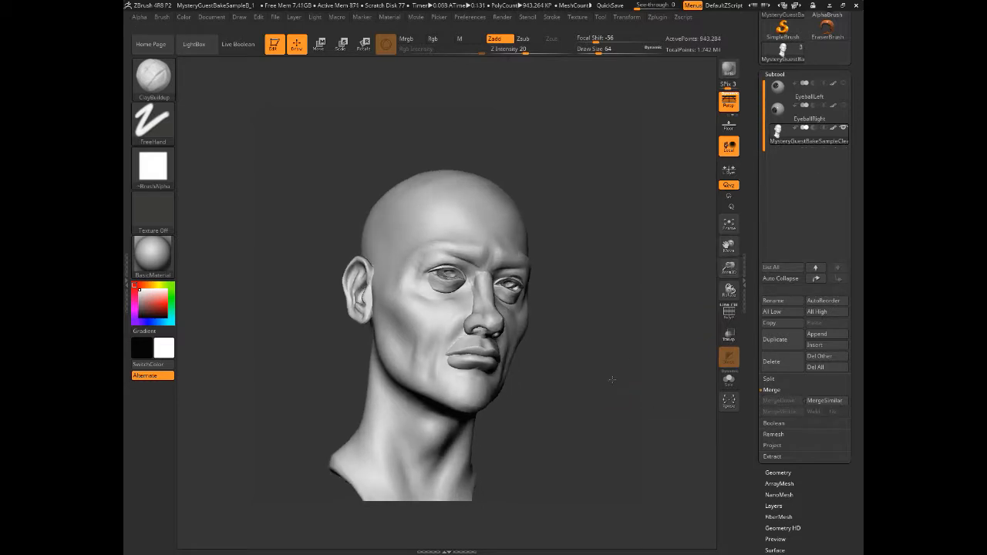
# - Rename the merged head subtool as MysteryGuestSource
pyautogui.click(773, 301)
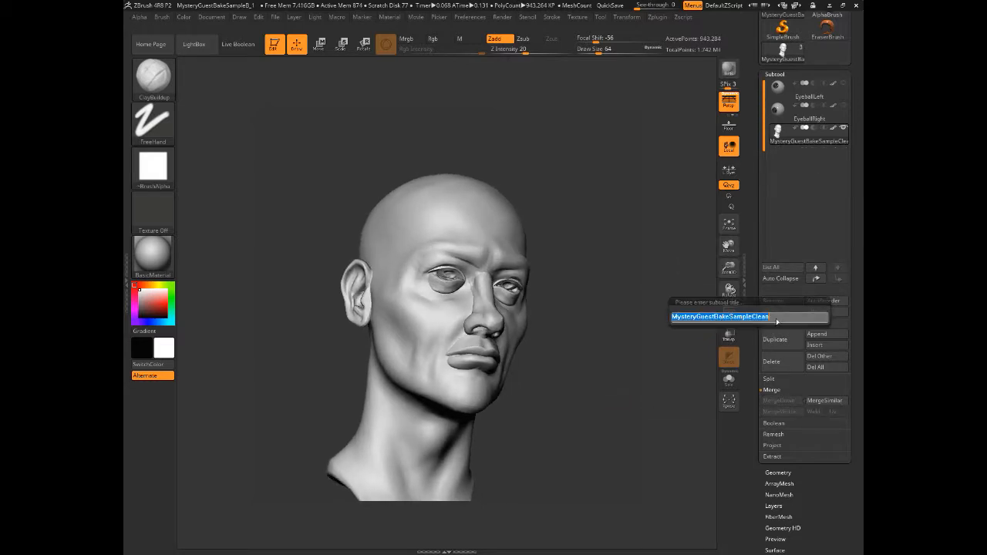
pyautogui.press('BackSpace')
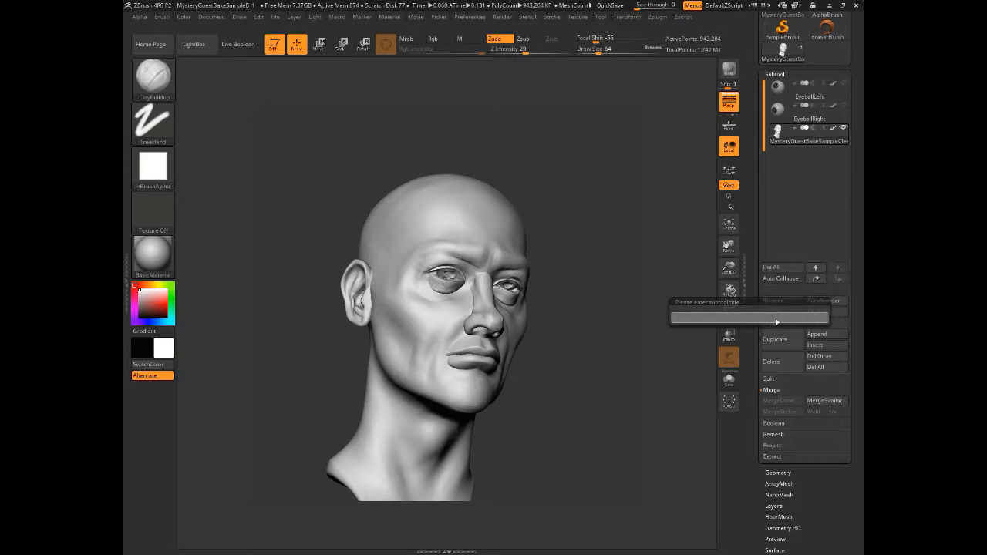
pyautogui.write('MysteryGuest')
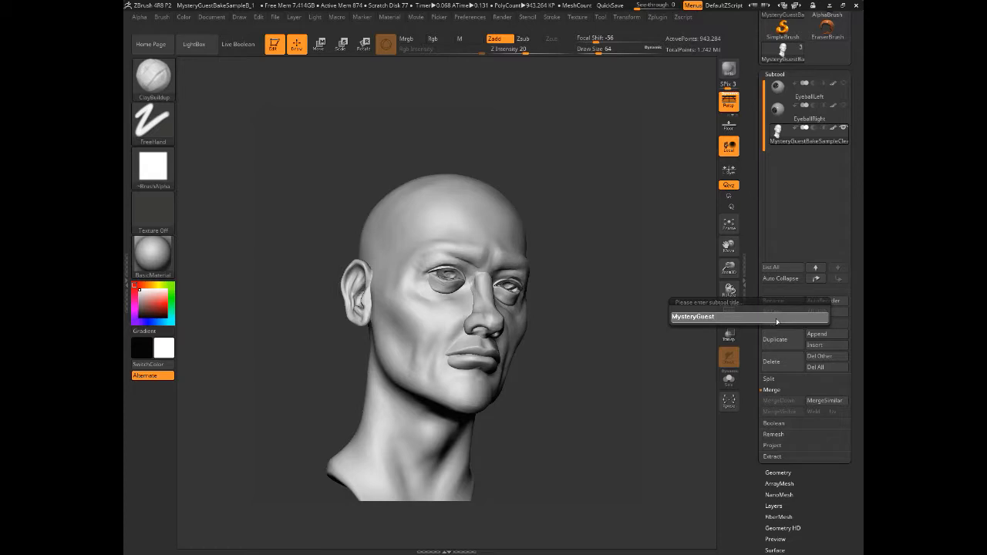
pyautogui.press('shift')
pyautogui.write('teryGuestSource')
pyautogui.press('Return')
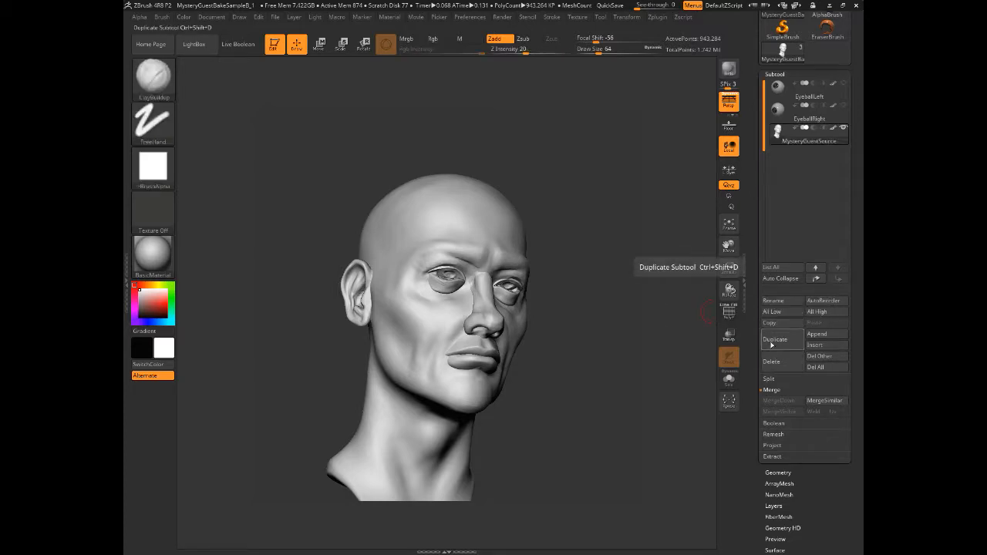
# - Duplicate the MysteryGuestSource subtool and hide the original
pyautogui.click(775, 340)
pyautogui.click(843, 127)
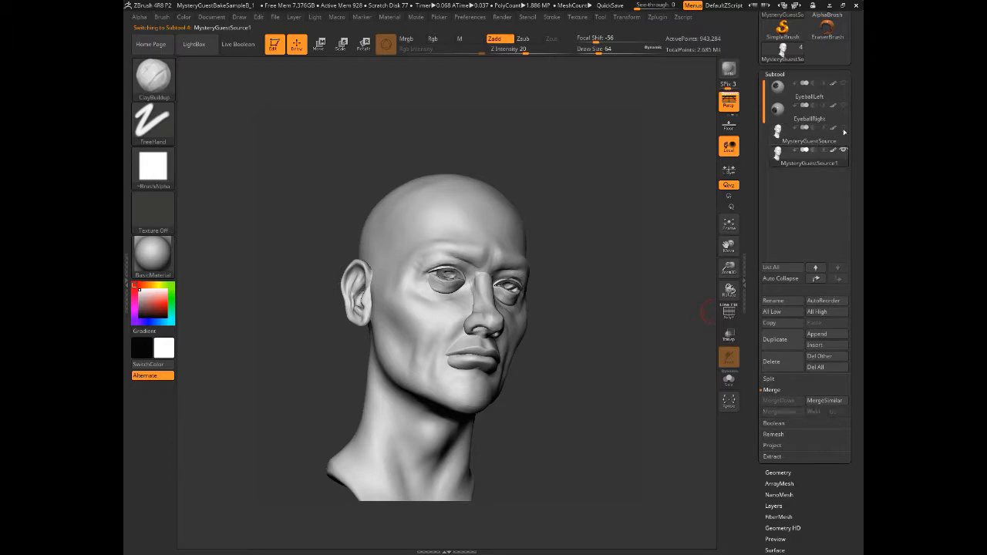
# - Rename the duplicated head subtool as Remesh and make the EyeballLeft and EyeballRight subtools visible again
pyautogui.click(774, 301)
pyautogui.write('remesh')
pyautogui.press('Return')
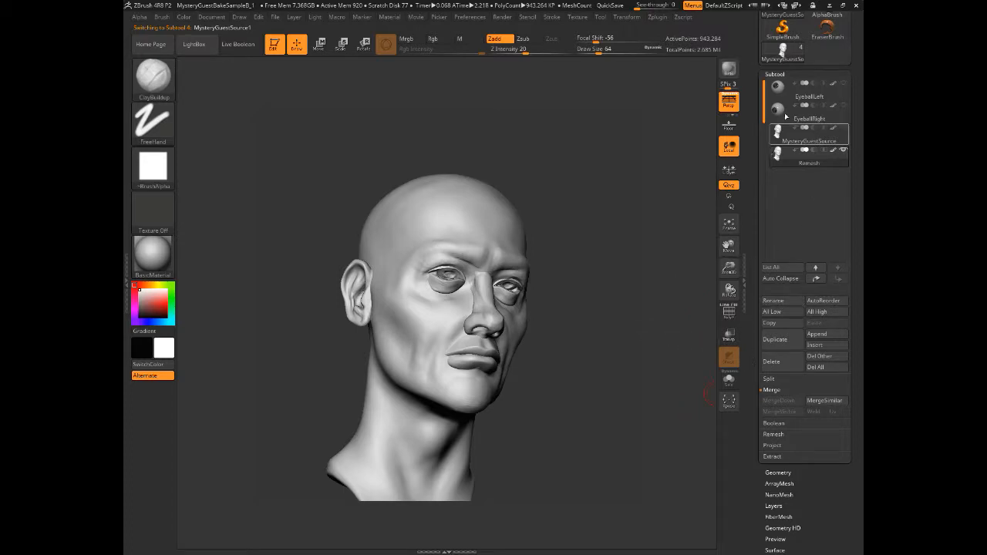
pyautogui.click(843, 106)
pyautogui.click(842, 83)
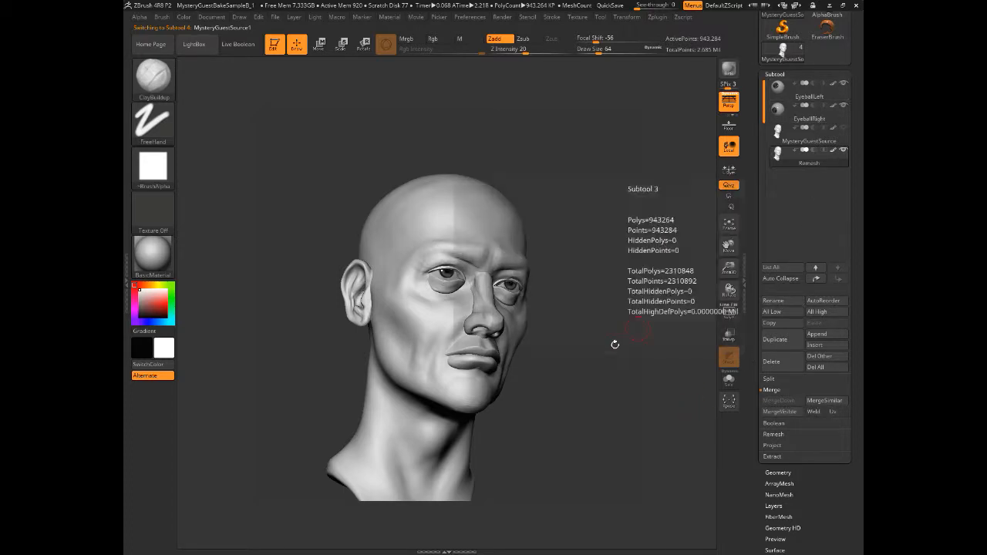
pyautogui.moveTo(752, 431); pyautogui.dragTo(750, 381)
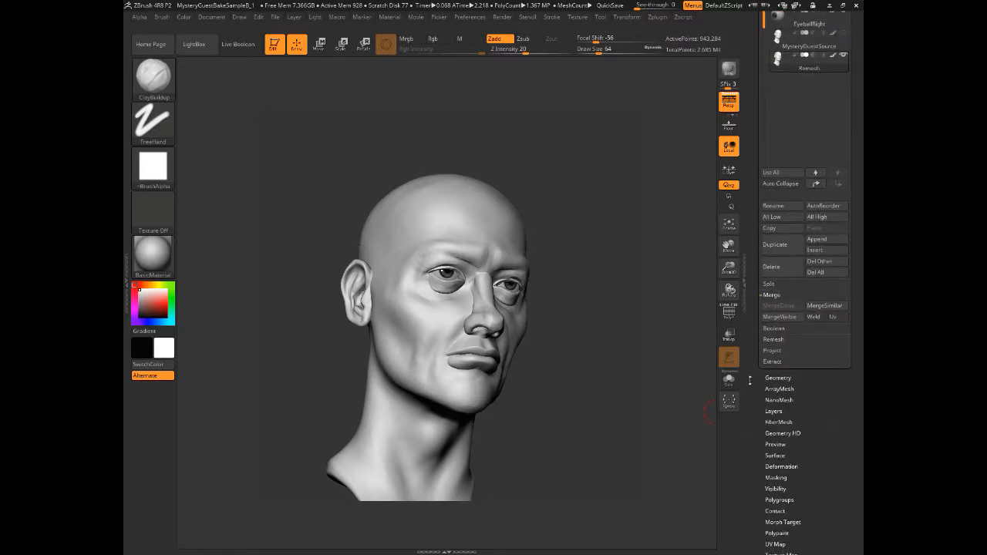
pyautogui.click(774, 338)
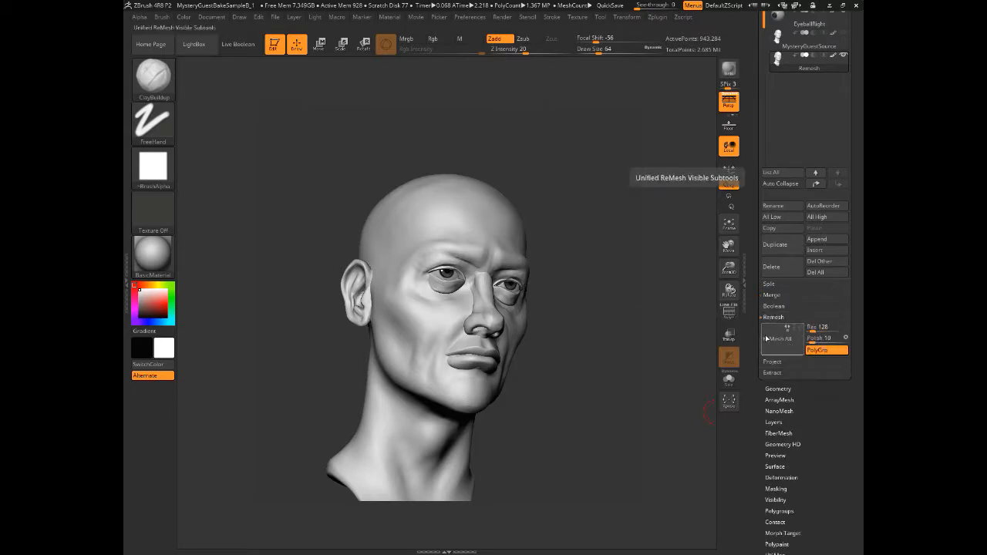
pyautogui.moveTo(560, 378)
pyautogui.mouseDown()
pyautogui.moveTo(571, 379)
pyautogui.moveTo(557, 377)
pyautogui.moveTo(562, 391)
pyautogui.moveTo(562, 370)
pyautogui.moveTo(553, 370)
pyautogui.moveTo(559, 375)
pyautogui.mouseUp()
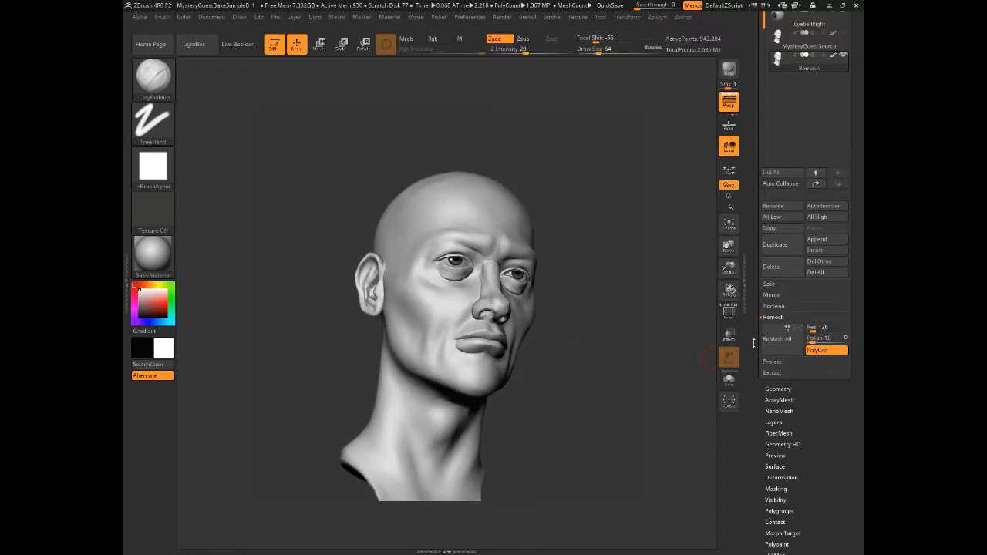
pyautogui.click(773, 317)
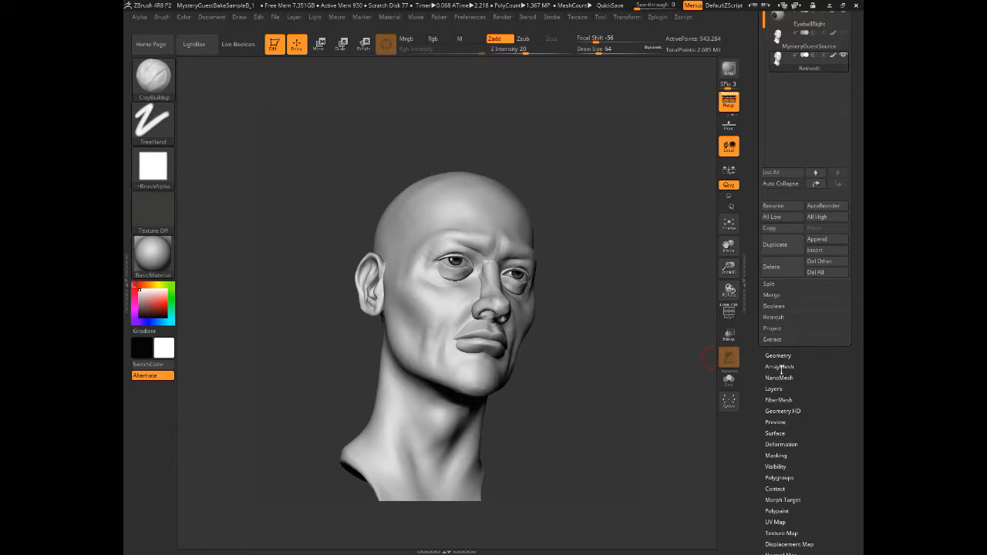
# - Set the DynaMesh resolution to 1024 in the geometry settings of the Remesh subtool
pyautogui.click(778, 355)
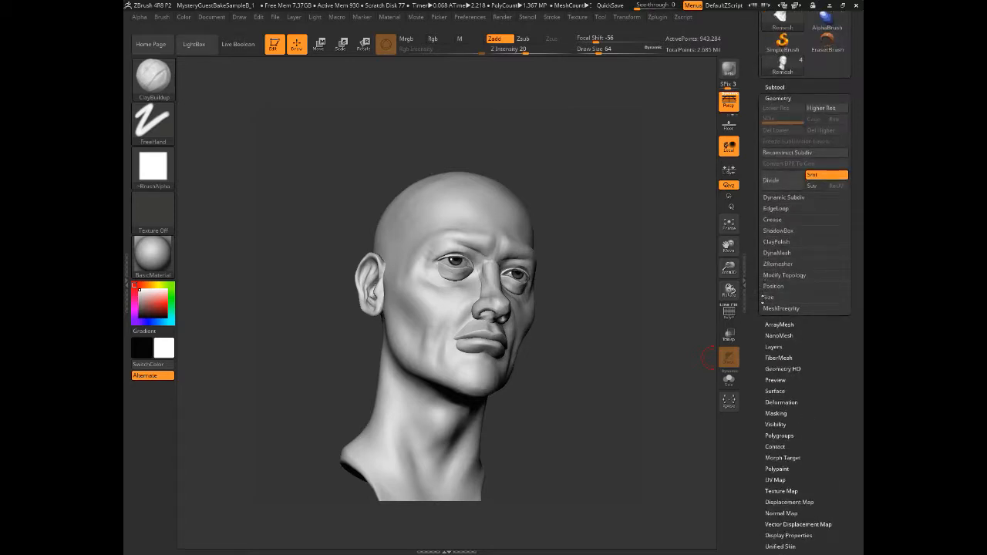
pyautogui.click(776, 255)
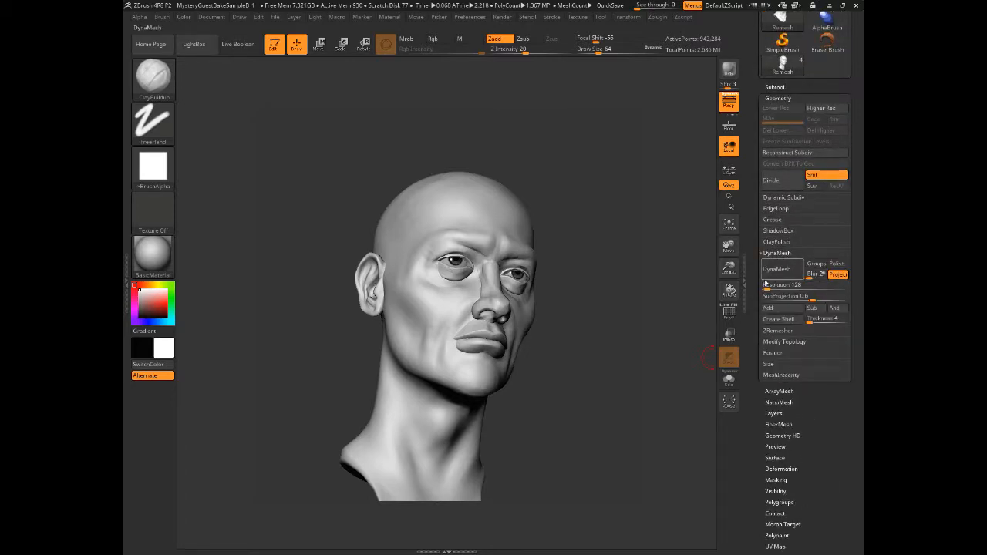
pyautogui.moveTo(756, 266); pyautogui.dragTo(756, 273)
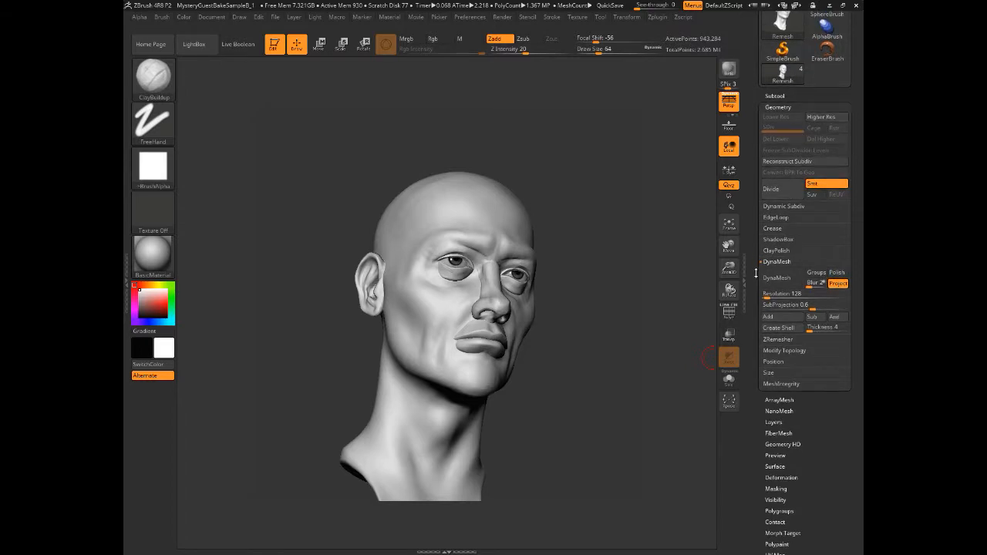
pyautogui.click(795, 294)
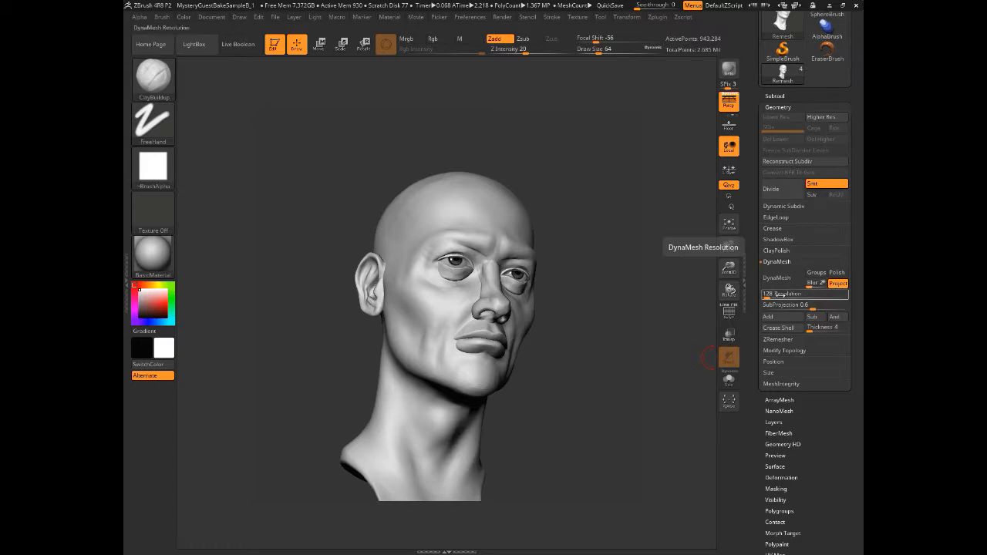
pyautogui.click(829, 309)
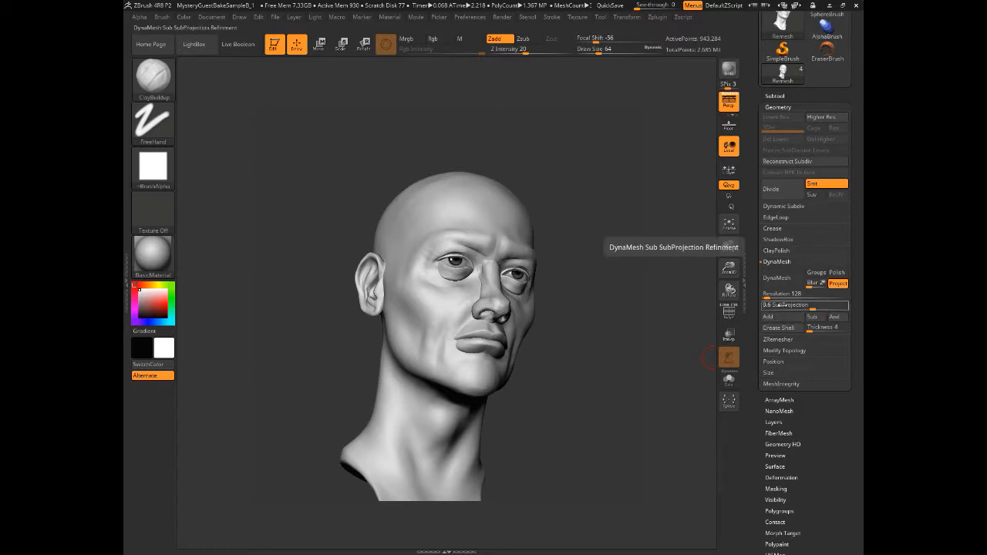
pyautogui.click(781, 294)
pyautogui.doubleClick(780, 294)
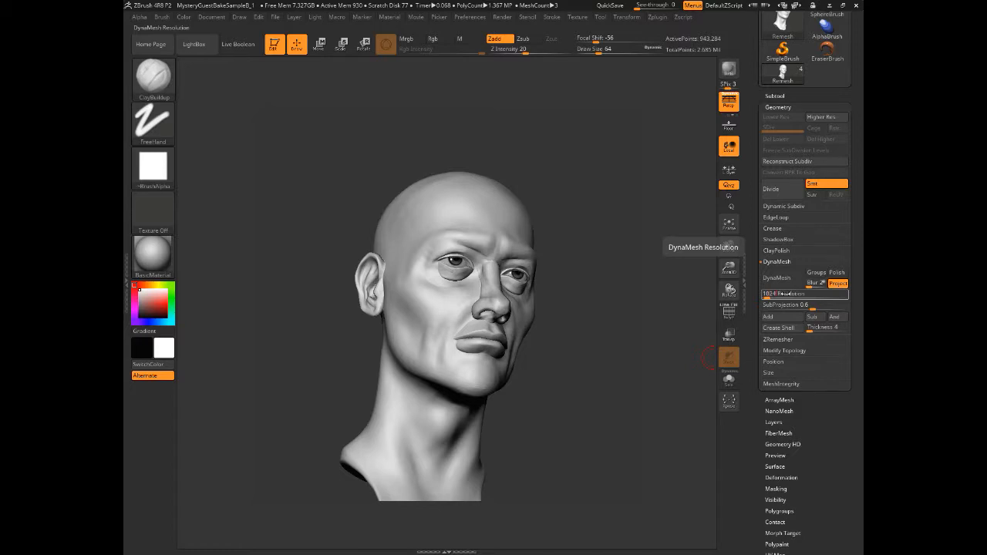
pyautogui.press('Return')
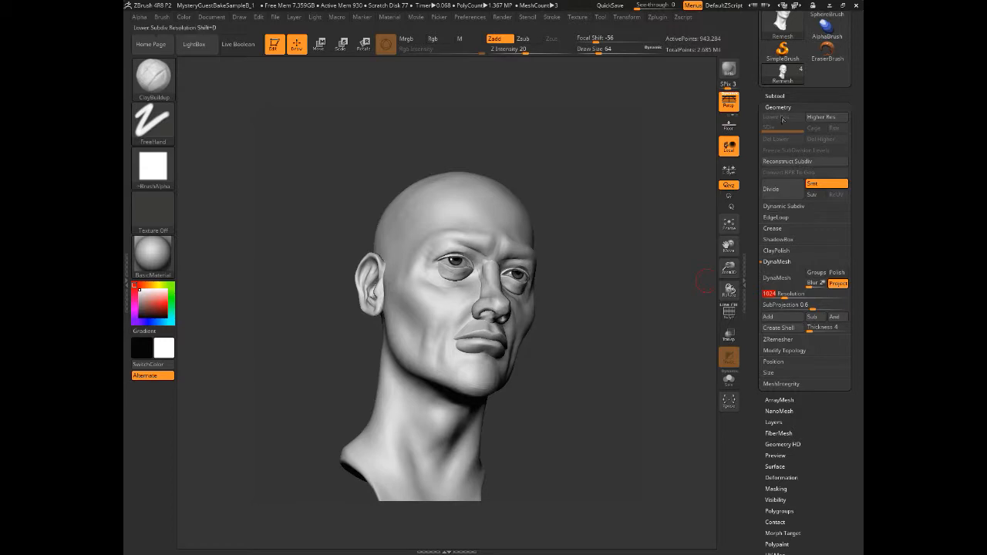
# - Apply DynaMesh to the Remesh subtool at the 1024 resolution
pyautogui.moveTo(626, 274); pyautogui.dragTo(610, 273)
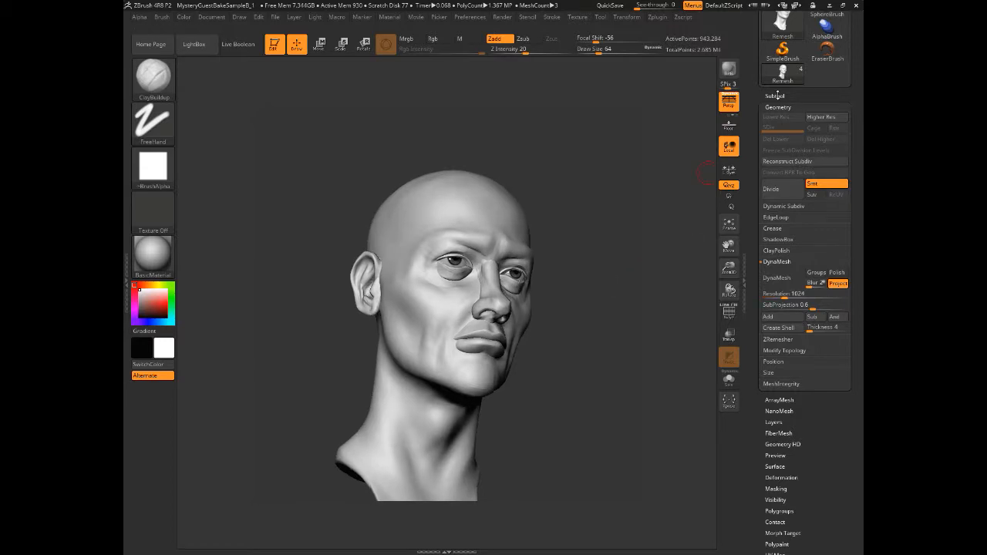
pyautogui.click(775, 94)
pyautogui.moveTo(754, 311); pyautogui.dragTo(774, 280)
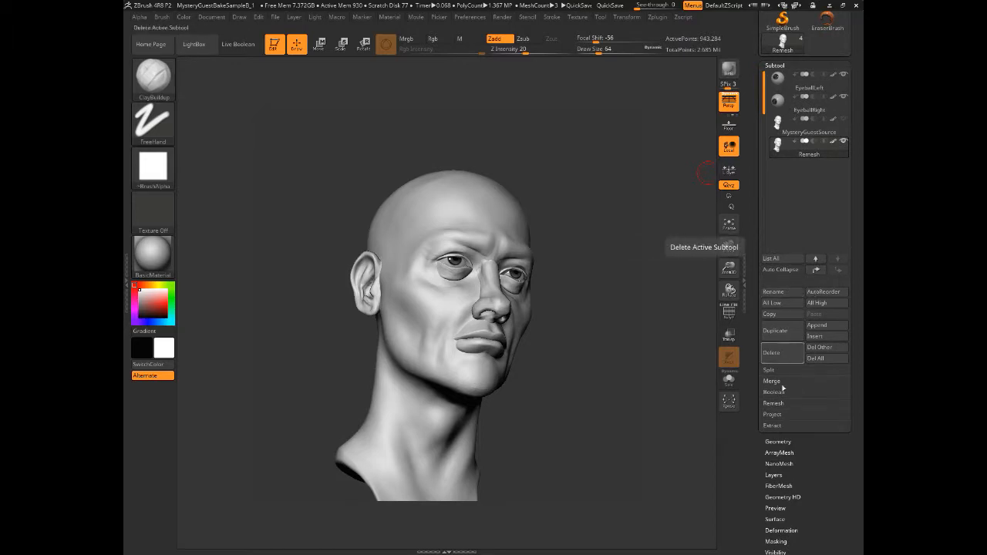
pyautogui.scroll(-2, 756, 434)
pyautogui.scroll(-1, 756, 434)
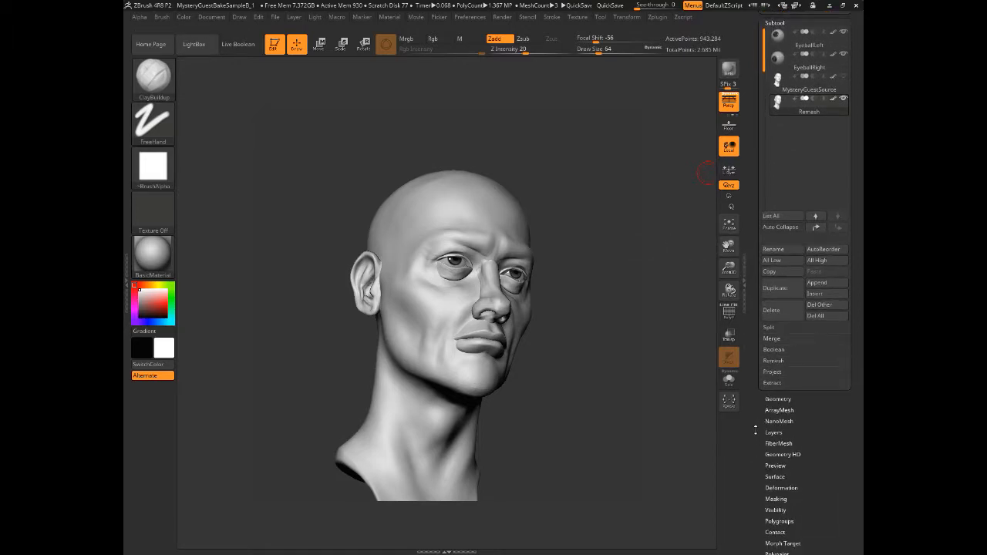
pyautogui.click(772, 399)
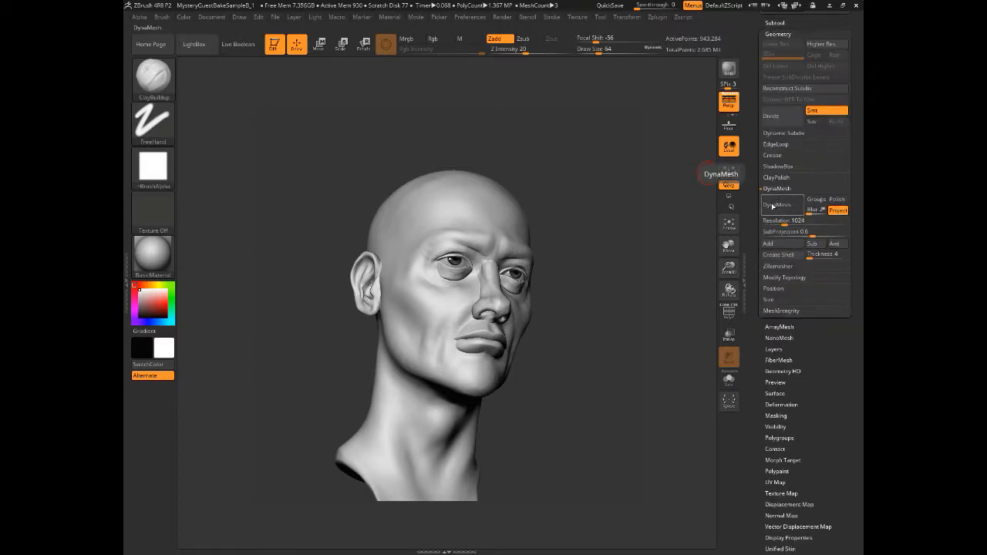
pyautogui.click(772, 206)
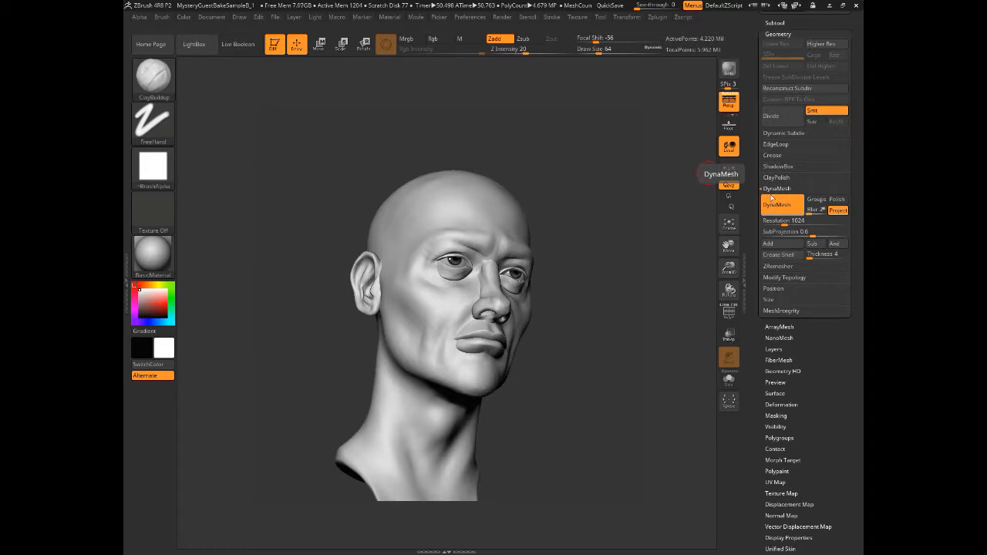
# - Show the polyframe to check the mesh density on the face, and undo the DynaMesh operation
pyautogui.click(773, 23)
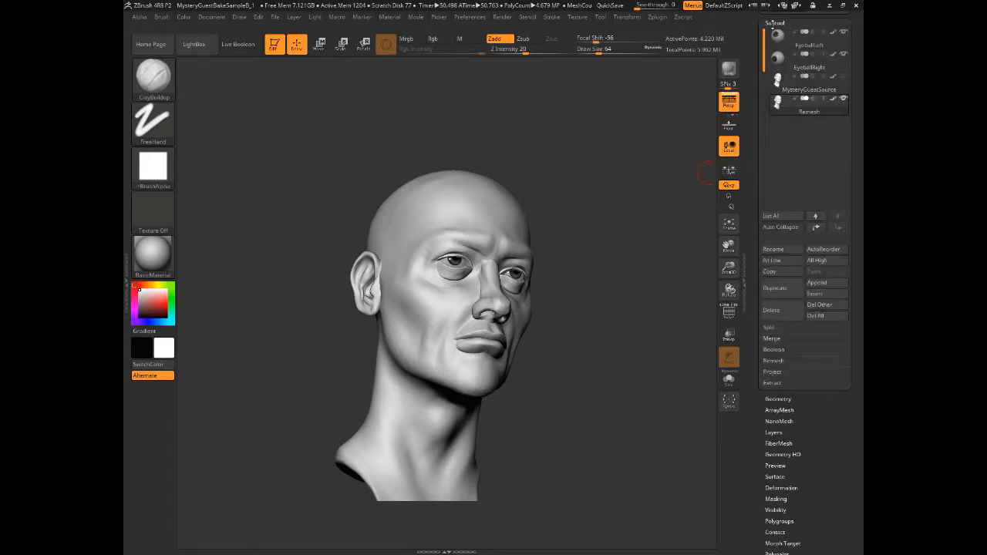
pyautogui.click(725, 316)
pyautogui.moveTo(533, 419); pyautogui.dragTo(570, 434)
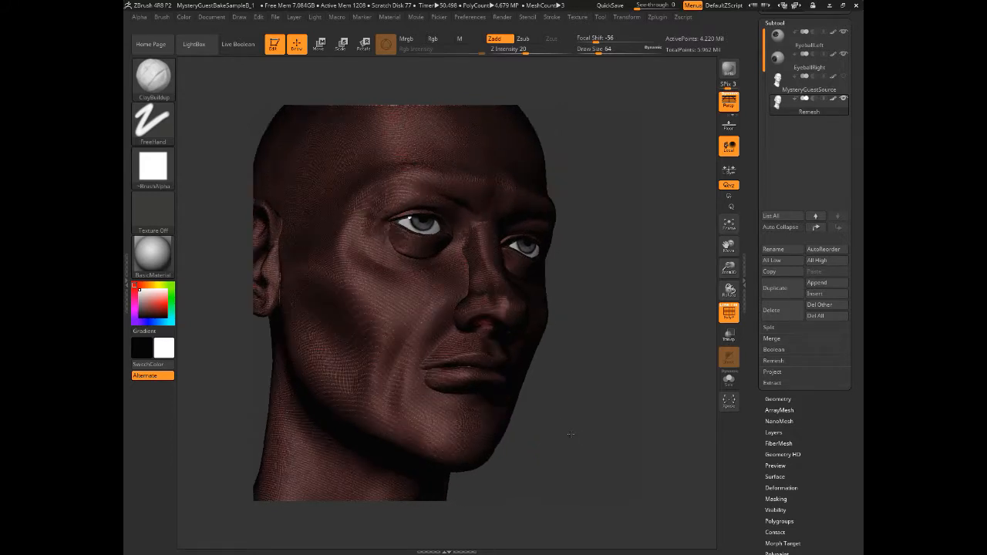
pyautogui.hotkey('shift', 'd')
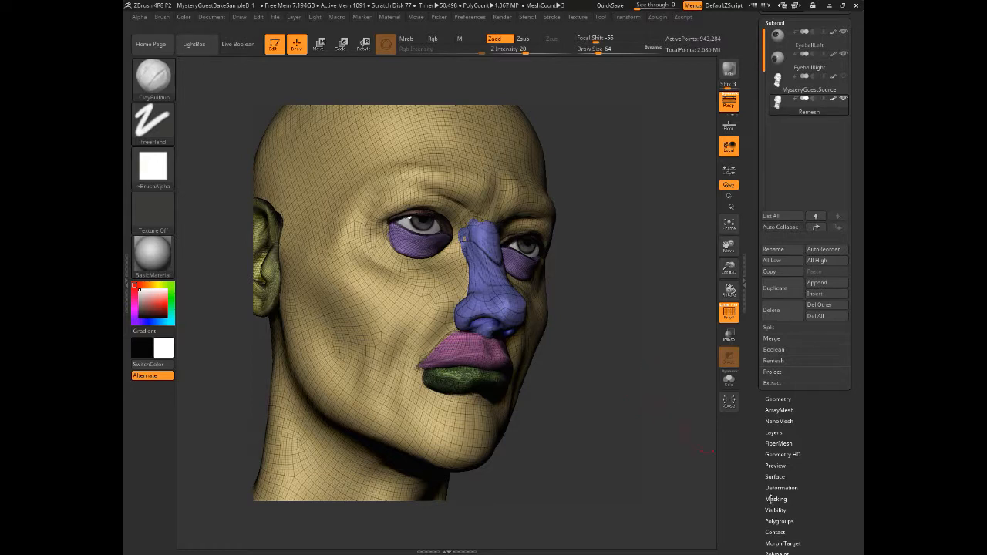
# - Set the DynaMesh resolution to 512 and apply DynaMesh to the Remesh subtool
pyautogui.click(775, 400)
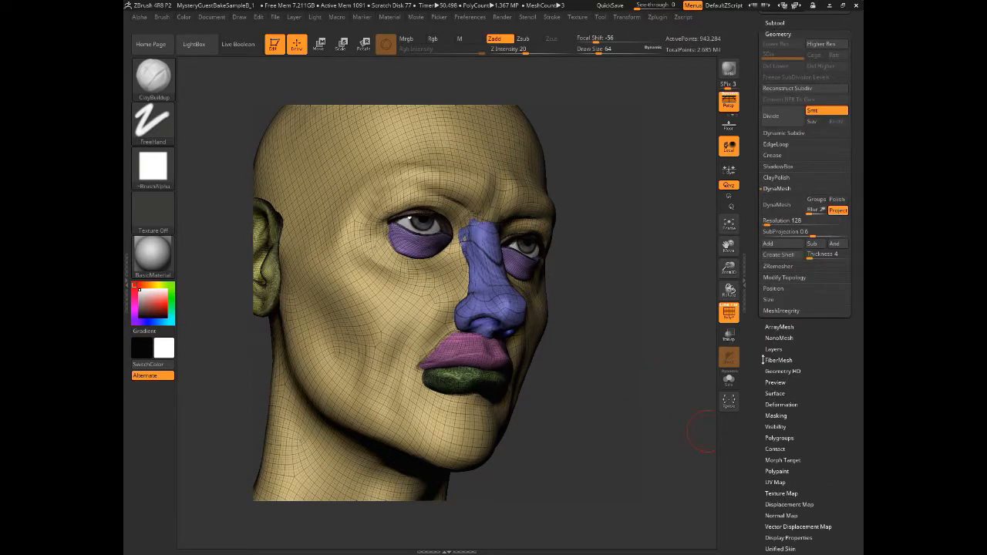
pyautogui.click(793, 220)
pyautogui.write('512')
pyautogui.press('Return')
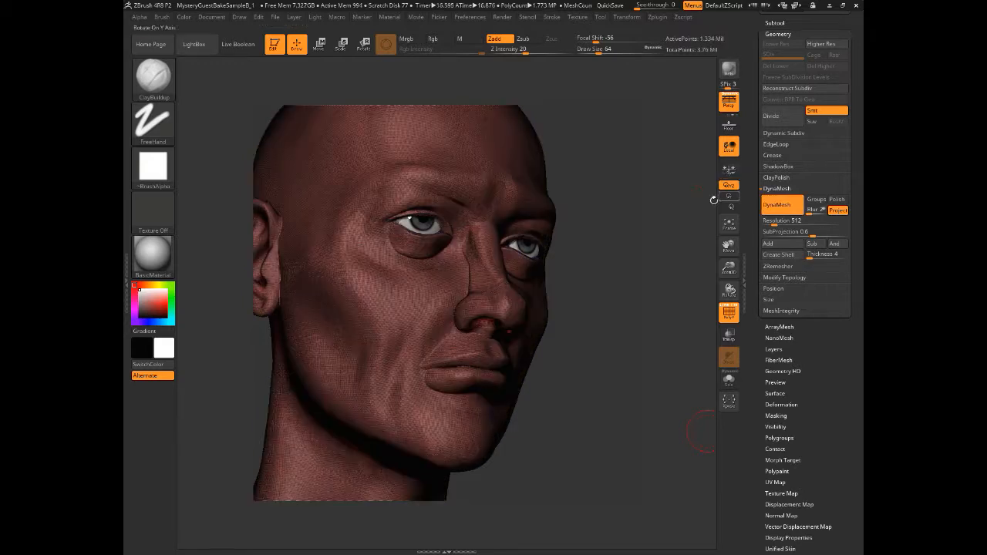
# - Examine the mesh density and surface of the remeshed head from several angles, with and without the polyframe
pyautogui.moveTo(646, 327); pyautogui.dragTo(611, 367)
pyautogui.click(729, 312)
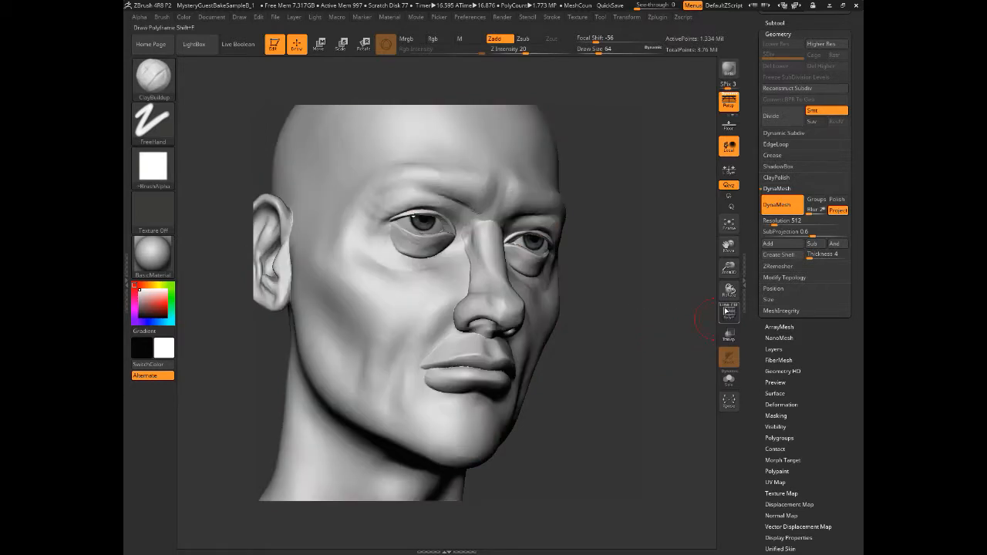
pyautogui.moveTo(613, 381); pyautogui.dragTo(710, 322)
pyautogui.click(729, 312)
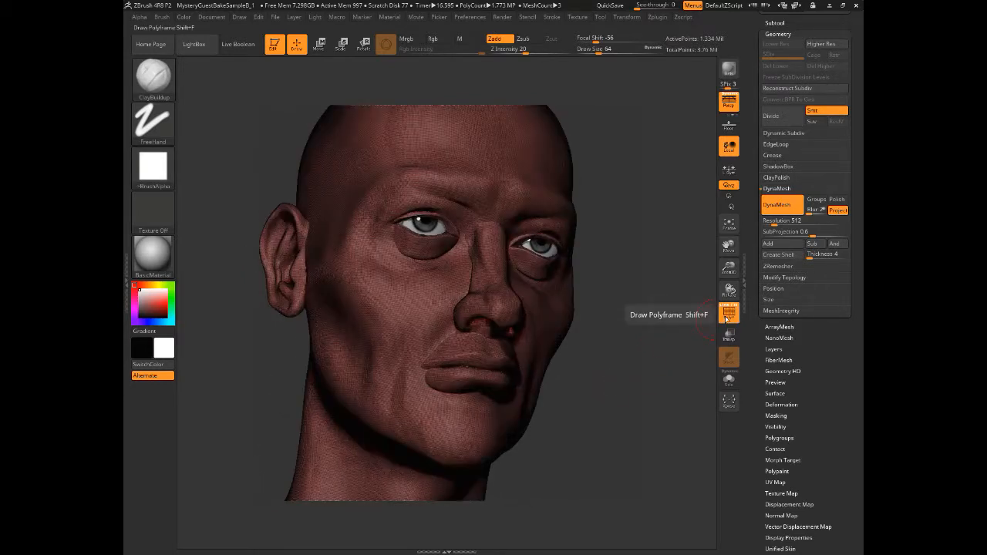
pyautogui.moveTo(629, 363); pyautogui.dragTo(595, 370)
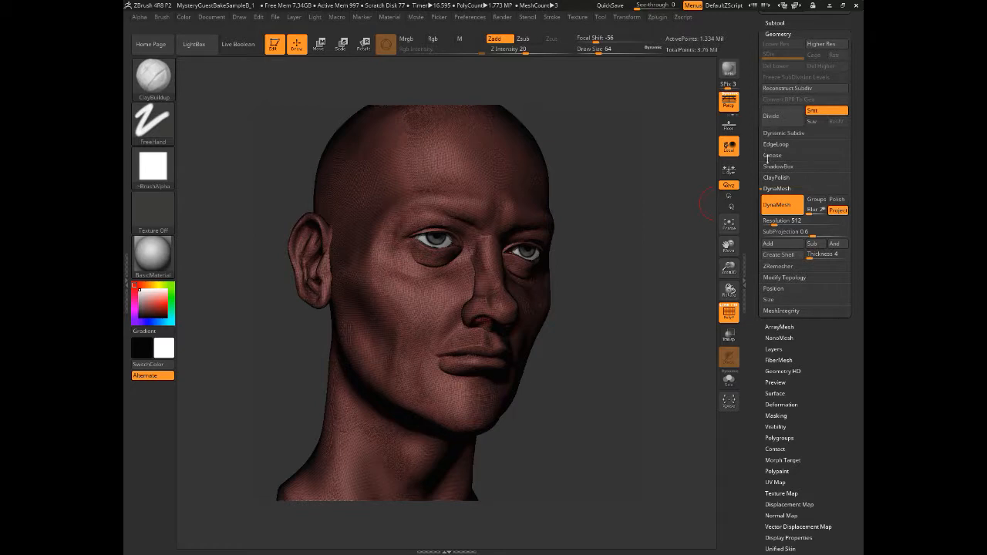
pyautogui.moveTo(753, 156); pyautogui.dragTo(754, 223)
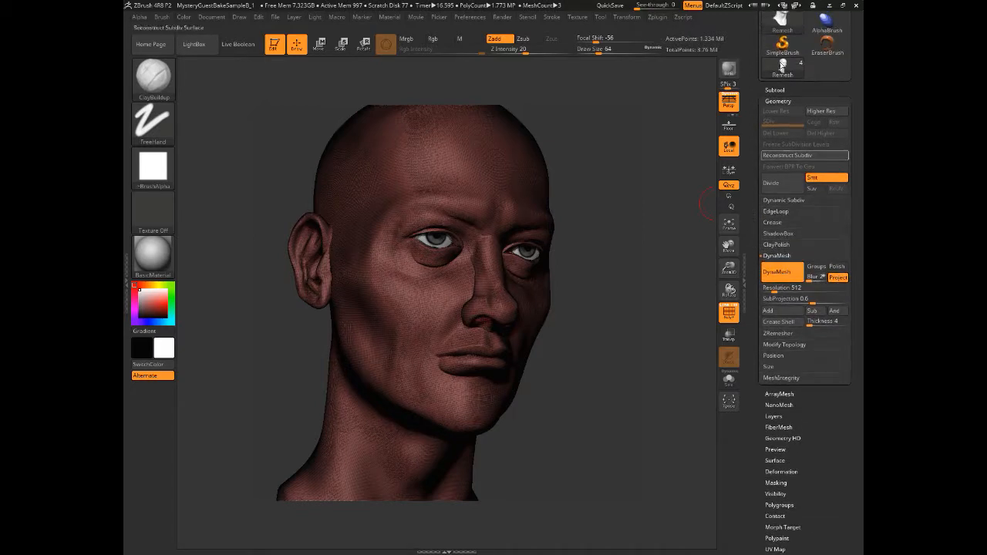
pyautogui.click(775, 90)
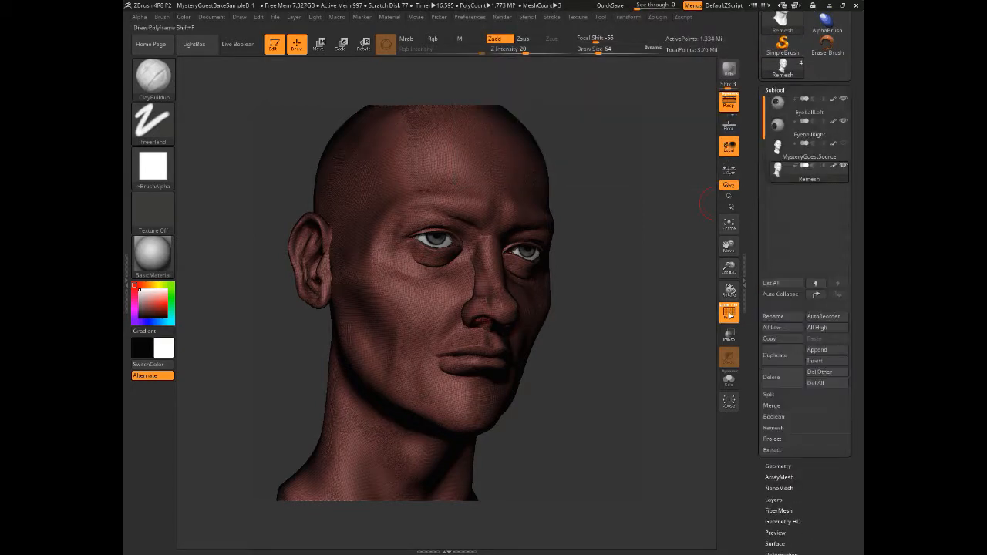
pyautogui.click(729, 313)
pyautogui.moveTo(586, 378); pyautogui.dragTo(589, 378)
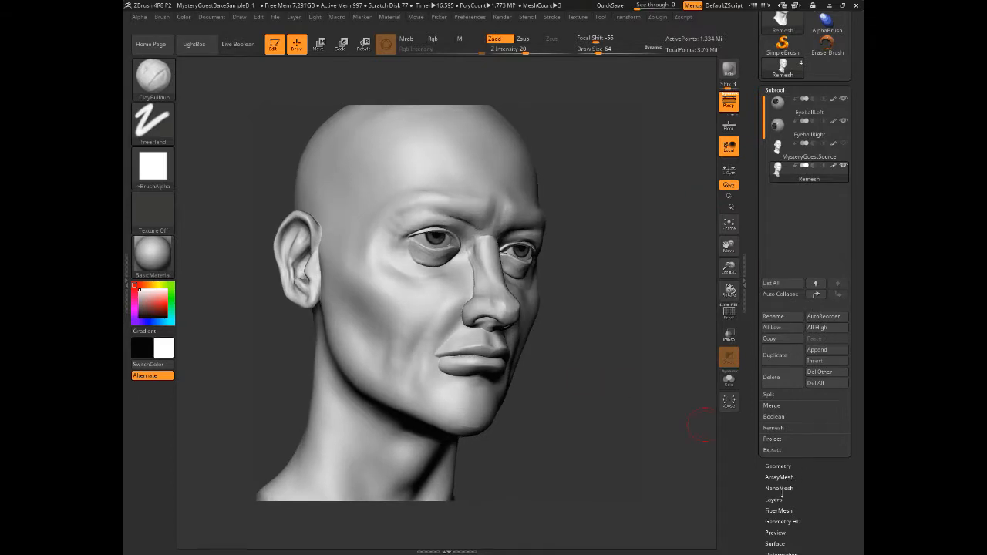
# - Add a new sculpting layer to the Remesh subtool
pyautogui.click(774, 500)
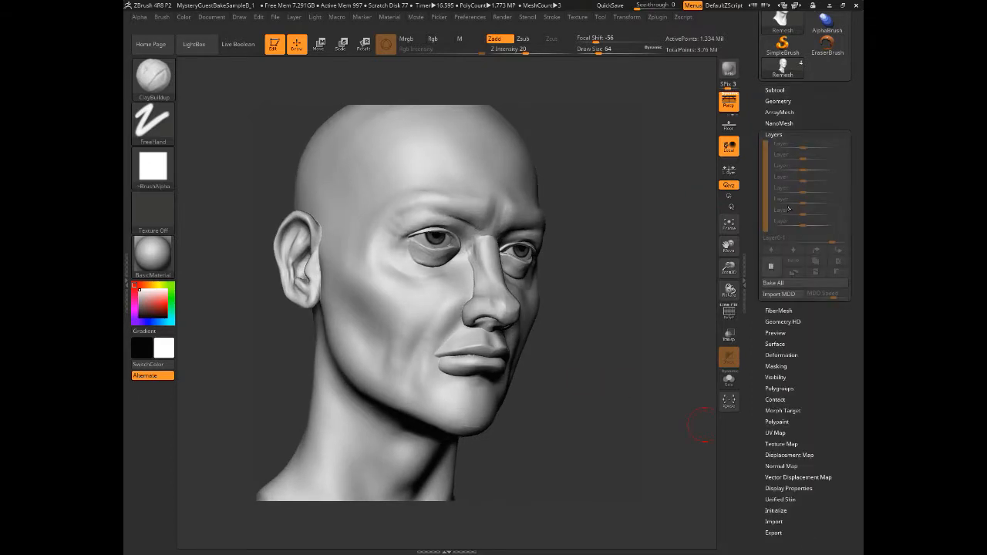
pyautogui.click(772, 266)
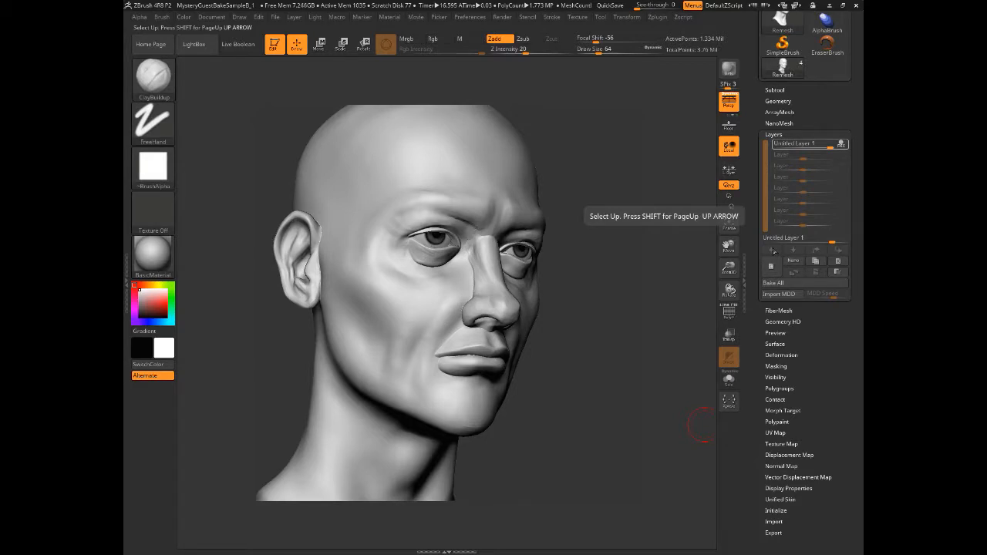
pyautogui.moveTo(257, 124); pyautogui.dragTo(281, 131)
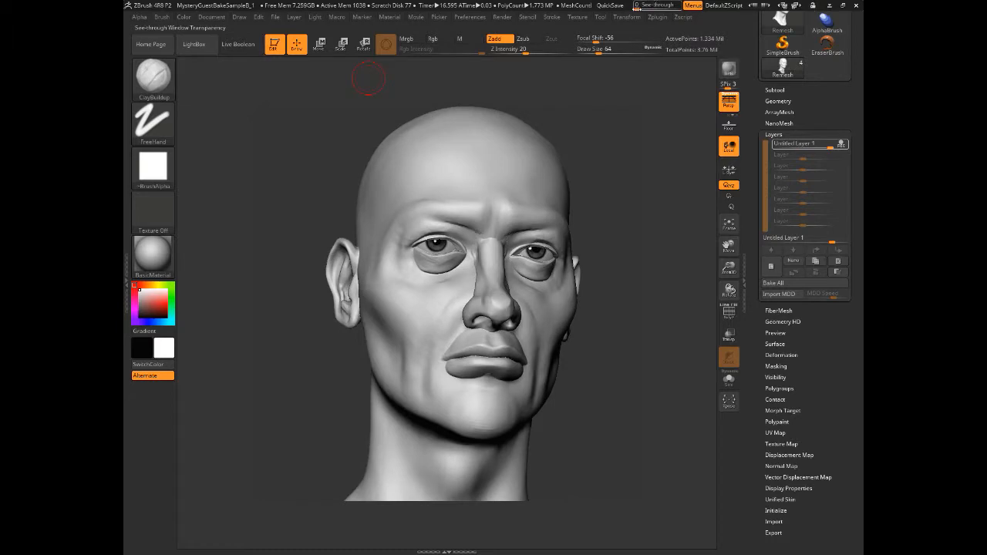
# - Turn on symmetry for the Remesh head and smooth the seam beside the nose at a draw size of 36
pyautogui.click(626, 18)
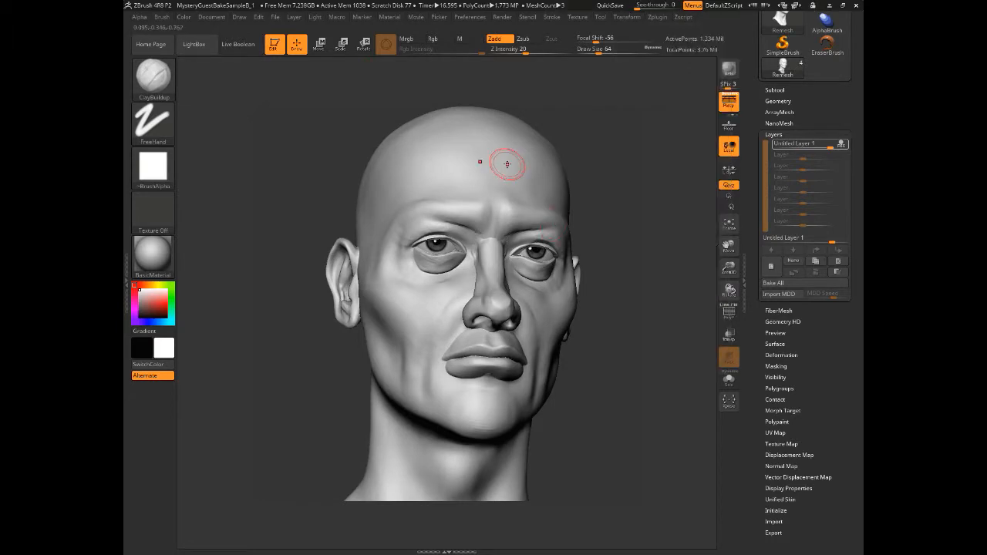
pyautogui.moveTo(282, 319); pyautogui.dragTo(282, 316)
pyautogui.moveTo(263, 350)
pyautogui.mouseDown()
pyautogui.moveTo(277, 362)
pyautogui.moveTo(278, 342)
pyautogui.mouseUp()
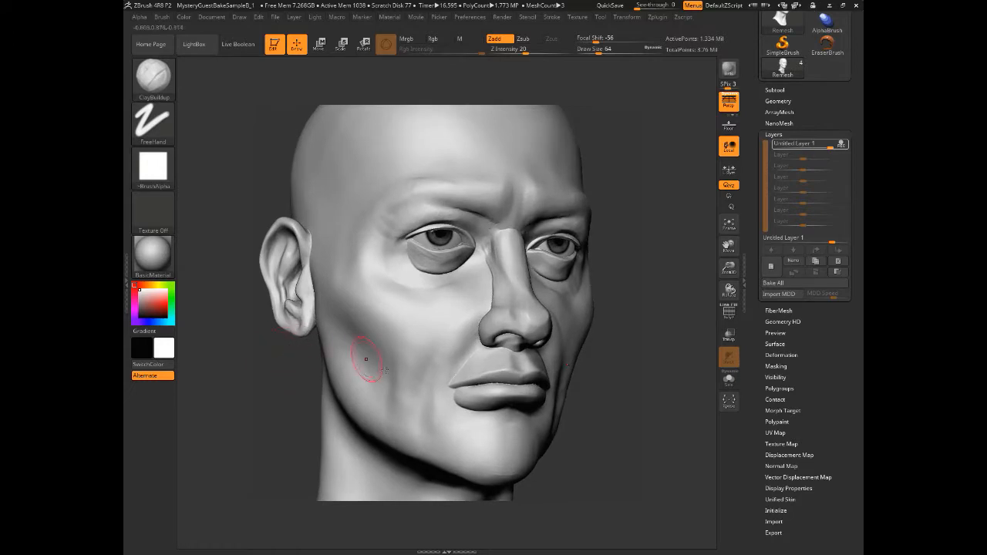
pyautogui.press('[')
pyautogui.press('[')
pyautogui.press('shift')
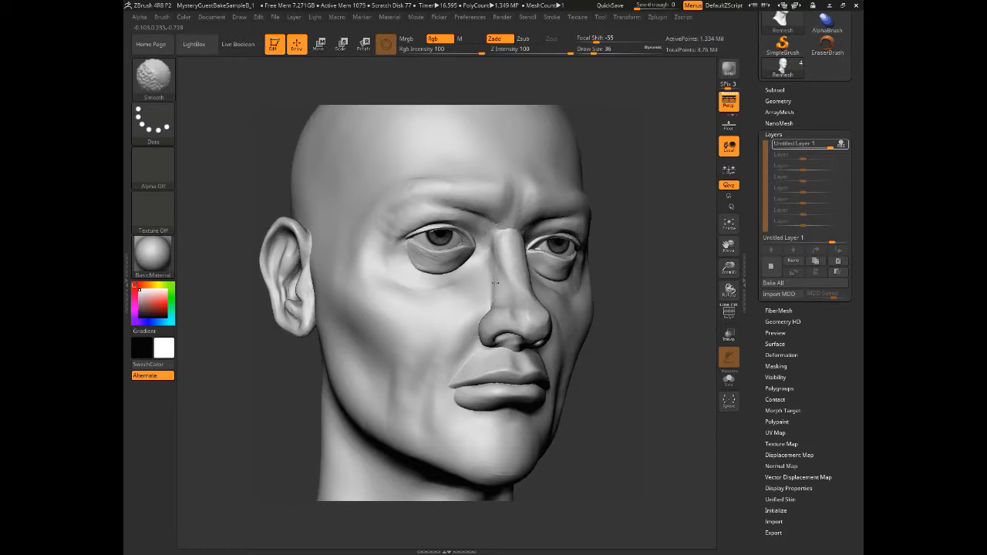
pyautogui.keyDown('shift'); pyautogui.moveTo(487, 307); pyautogui.dragTo(450, 317); pyautogui.keyUp('shift')
# - Smooth the seams on the upper lip and around the mouth corner at a draw size of 28
pyautogui.moveTo(251, 415)
pyautogui.mouseDown()
pyautogui.moveTo(223, 400)
pyautogui.moveTo(193, 401)
pyautogui.mouseUp()
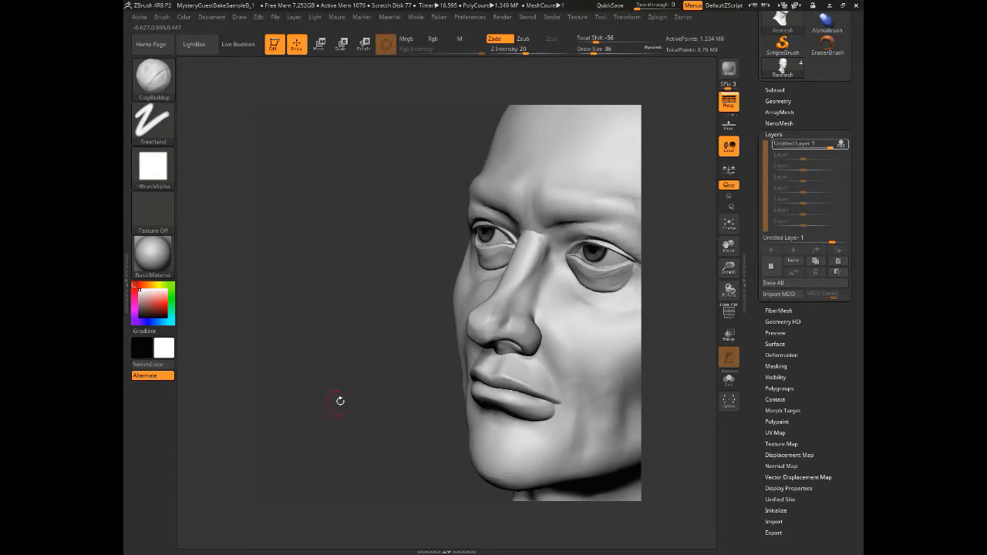
pyautogui.moveTo(344, 405)
pyautogui.keyDown('alt'); pyautogui.mouseDown()
pyautogui.moveTo(285, 406)
pyautogui.moveTo(287, 434)
pyautogui.mouseUp(); pyautogui.keyUp('alt')
pyautogui.press('shift')
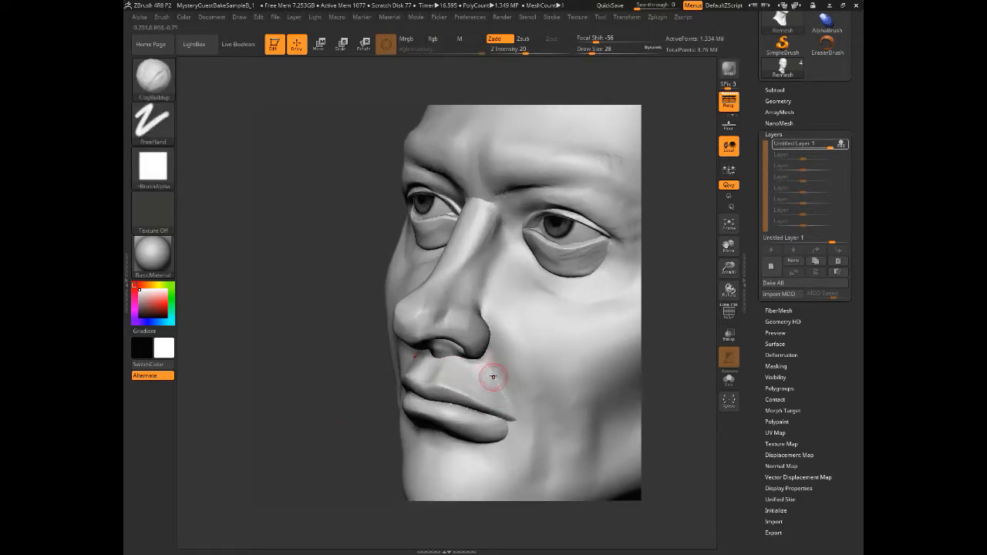
pyautogui.press('shift')
pyautogui.press('shift')
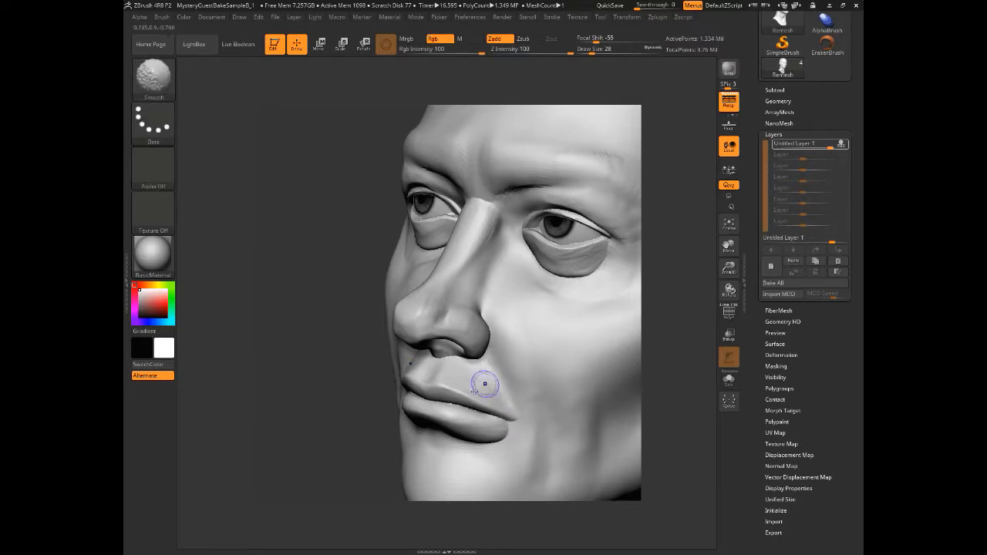
pyautogui.keyDown('shift'); pyautogui.moveTo(504, 439); pyautogui.dragTo(497, 438); pyautogui.keyUp('shift')
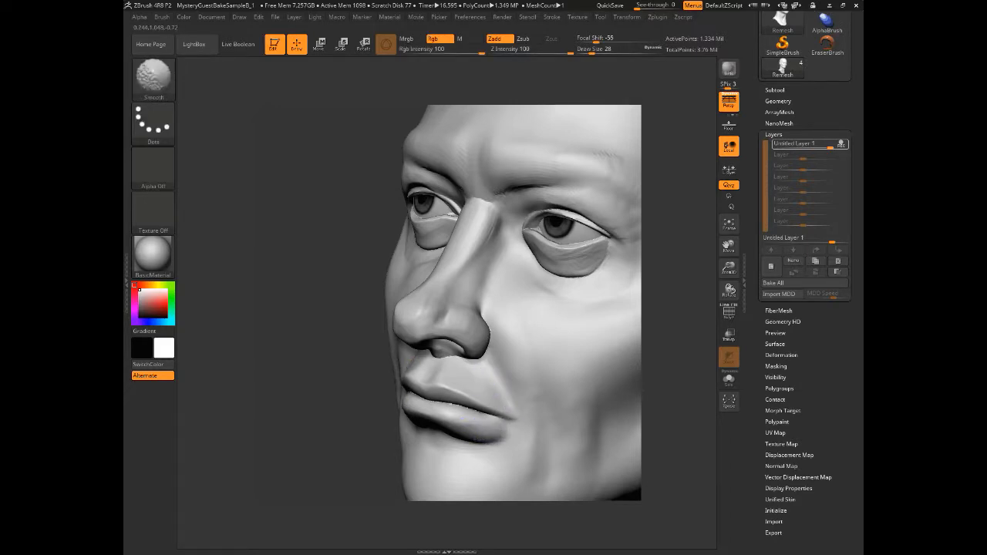
# - Smooth the lower edges of the eye bags where they meet the cheeks
pyautogui.moveTo(290, 414); pyautogui.dragTo(444, 426)
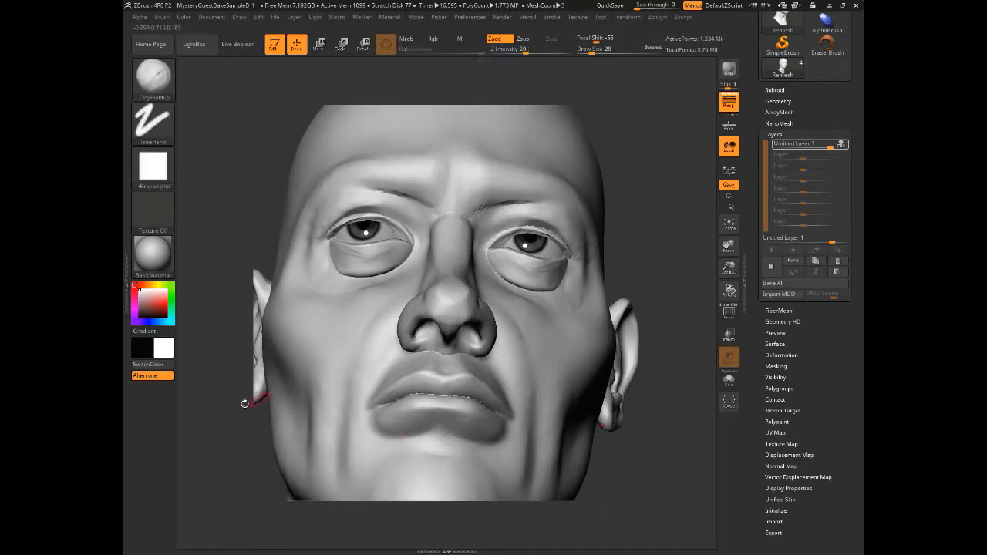
pyautogui.rightClick(225, 452)
pyautogui.moveTo(225, 451); pyautogui.dragTo(209, 411)
pyautogui.moveTo(210, 317)
pyautogui.mouseDown()
pyautogui.moveTo(260, 390)
pyautogui.moveTo(324, 339)
pyautogui.moveTo(403, 300)
pyautogui.mouseUp()
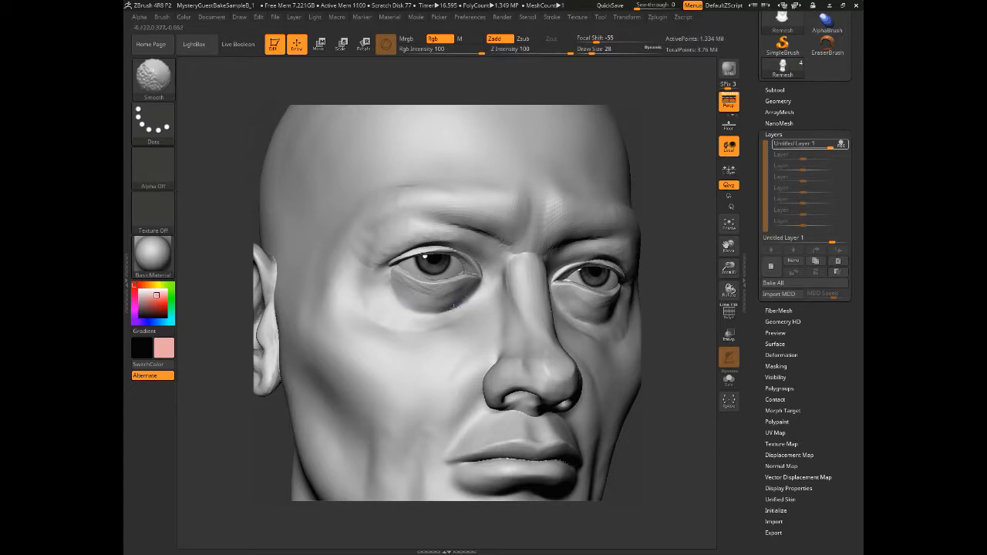
pyautogui.moveTo(424, 311)
pyautogui.keyDown('shift'); pyautogui.mouseDown()
pyautogui.moveTo(414, 306)
pyautogui.moveTo(462, 306)
pyautogui.moveTo(384, 305)
pyautogui.mouseUp(); pyautogui.keyUp('shift')
# - Smooth the seam where the ear joins the head, front and back, reducing the draw size to 12
pyautogui.moveTo(247, 448)
pyautogui.keyDown('alt'); pyautogui.mouseDown()
pyautogui.moveTo(247, 396)
pyautogui.moveTo(286, 406)
pyautogui.moveTo(295, 428)
pyautogui.mouseUp(); pyautogui.keyUp('alt')
pyautogui.moveTo(332, 398)
pyautogui.keyDown('alt'); pyautogui.mouseDown()
pyautogui.moveTo(330, 362)
pyautogui.moveTo(323, 383)
pyautogui.moveTo(297, 393)
pyautogui.moveTo(302, 417)
pyautogui.mouseUp(); pyautogui.keyUp('alt')
pyautogui.keyDown('shift'); pyautogui.moveTo(617, 319); pyautogui.dragTo(609, 352); pyautogui.keyUp('shift')
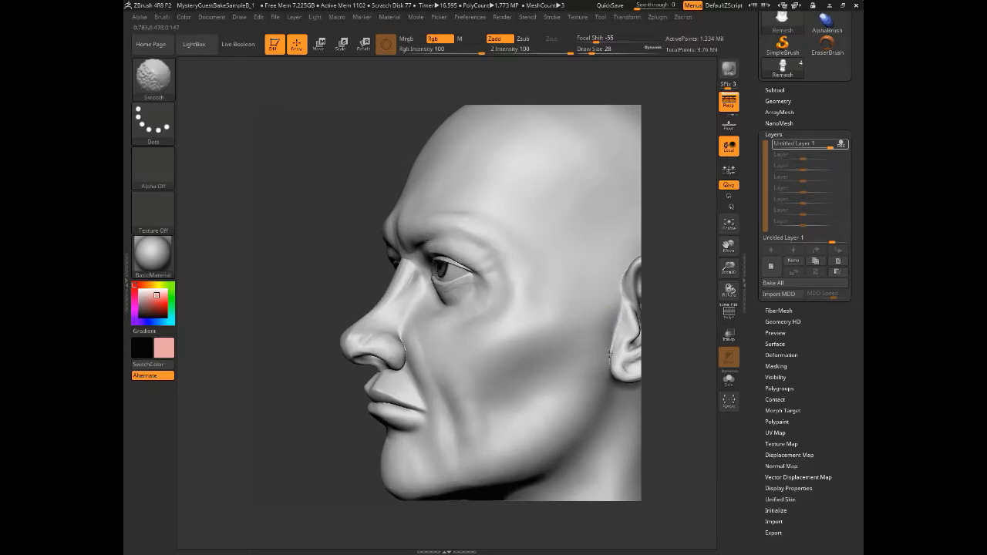
pyautogui.moveTo(348, 280)
pyautogui.mouseDown()
pyautogui.moveTo(335, 278)
pyautogui.moveTo(323, 325)
pyautogui.moveTo(348, 315)
pyautogui.moveTo(309, 312)
pyautogui.mouseUp()
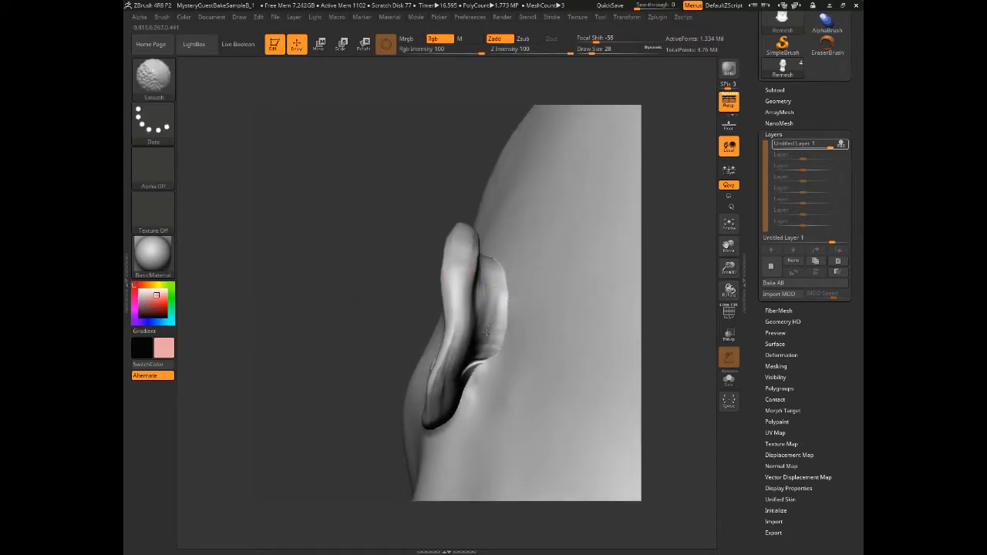
pyautogui.moveTo(388, 308); pyautogui.dragTo(394, 278)
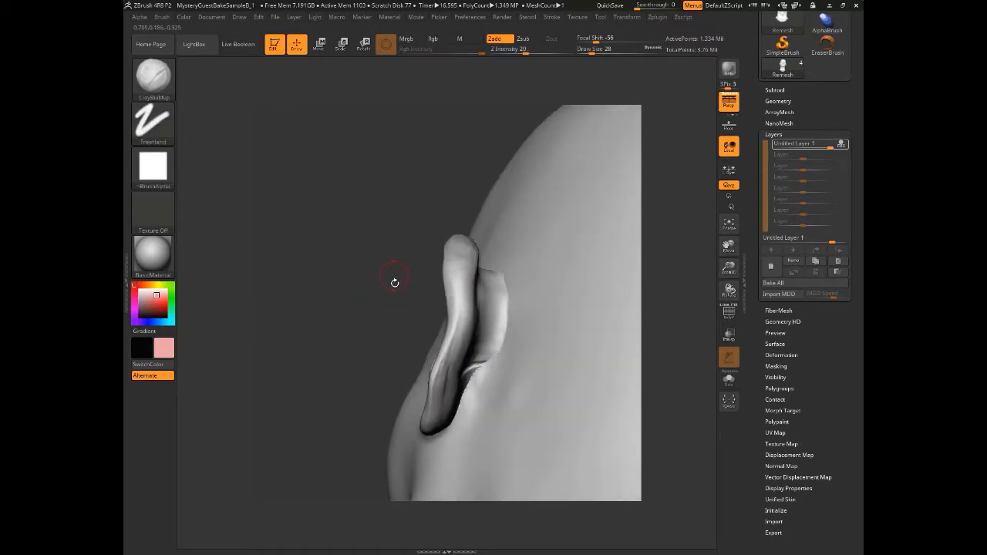
pyautogui.press('shift')
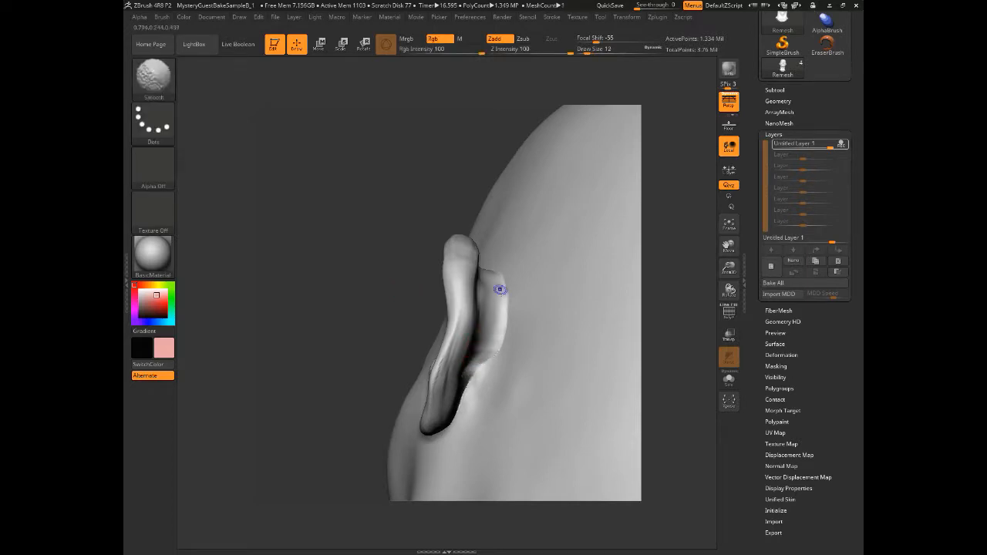
# - Reset the main colour to white
pyautogui.moveTo(384, 302)
pyautogui.mouseDown()
pyautogui.moveTo(327, 309)
pyautogui.moveTo(319, 296)
pyautogui.moveTo(234, 327)
pyautogui.mouseUp()
pyautogui.press('space')
pyautogui.moveTo(252, 147); pyautogui.dragTo(217, 128)
pyautogui.press('space')
pyautogui.click(226, 243)
pyautogui.moveTo(154, 306); pyautogui.dragTo(134, 281)
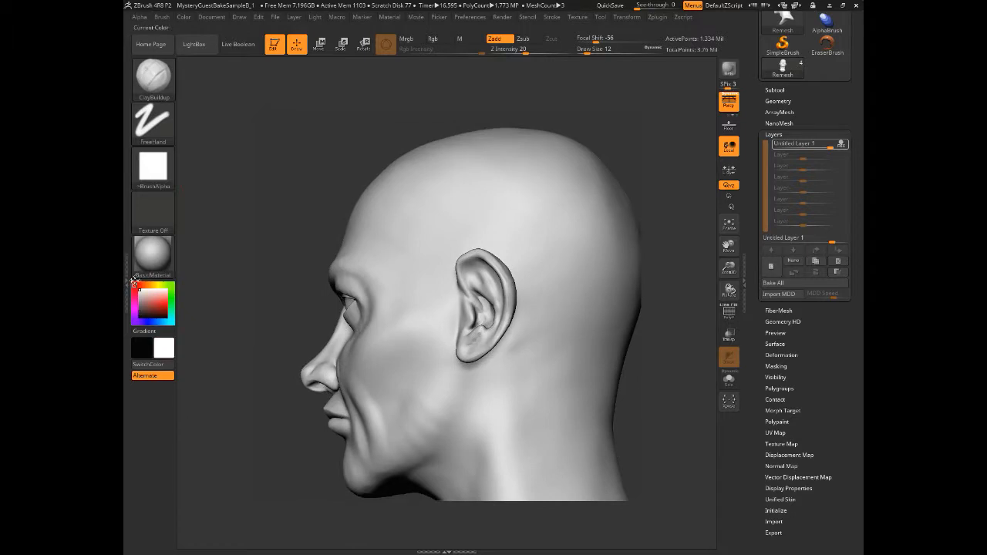
# - Smooth the seam around the nostril wing and beneath it at a draw size of 12
pyautogui.moveTo(276, 301); pyautogui.dragTo(280, 412)
pyautogui.moveTo(608, 425); pyautogui.dragTo(654, 425)
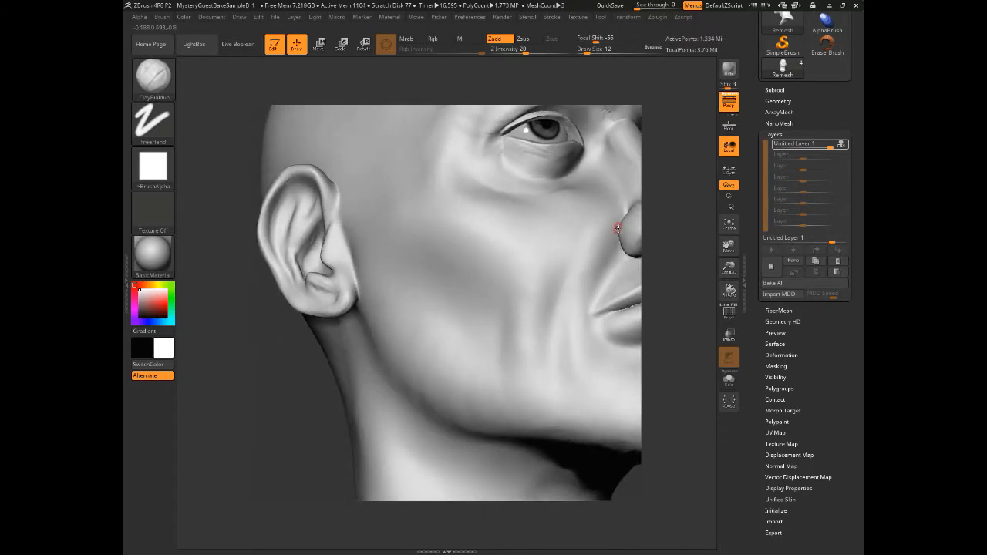
pyautogui.moveTo(318, 368)
pyautogui.mouseDown()
pyautogui.moveTo(312, 361)
pyautogui.moveTo(330, 349)
pyautogui.mouseUp()
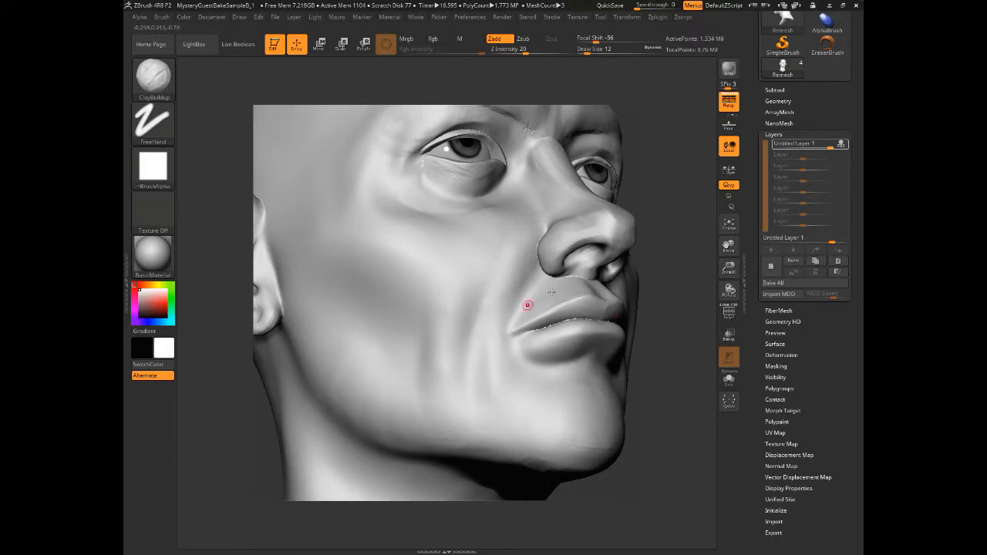
pyautogui.press('shift')
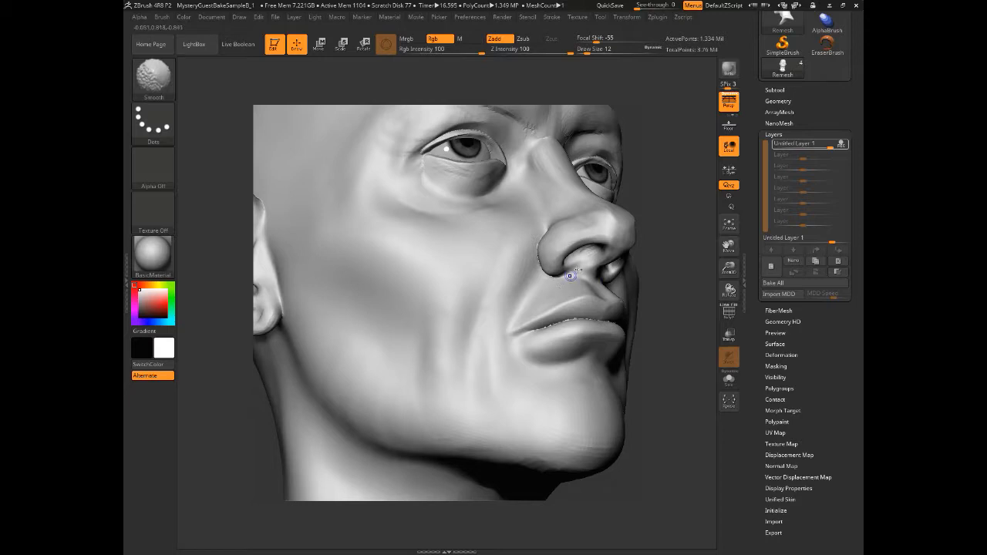
pyautogui.moveTo(663, 358); pyautogui.dragTo(669, 363)
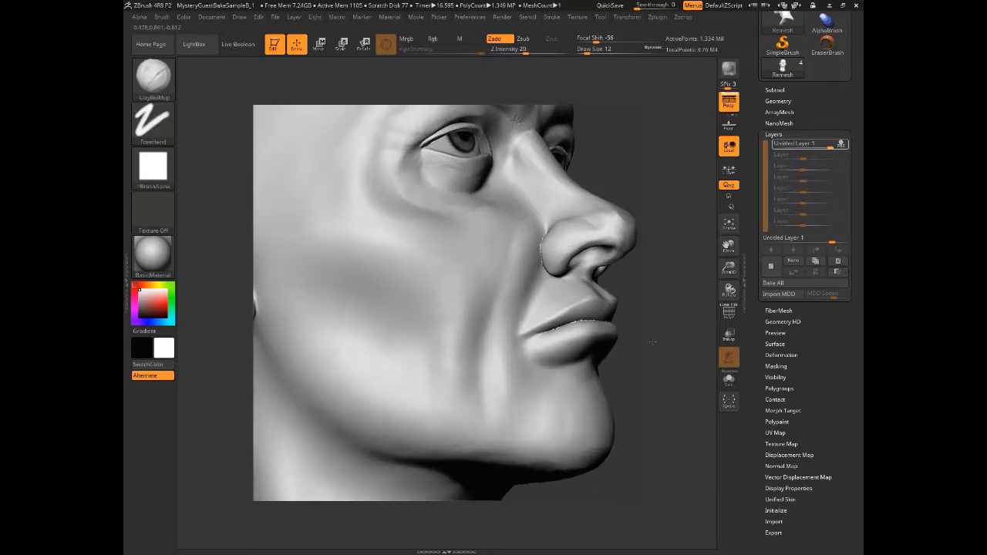
pyautogui.moveTo(540, 244); pyautogui.dragTo(561, 274)
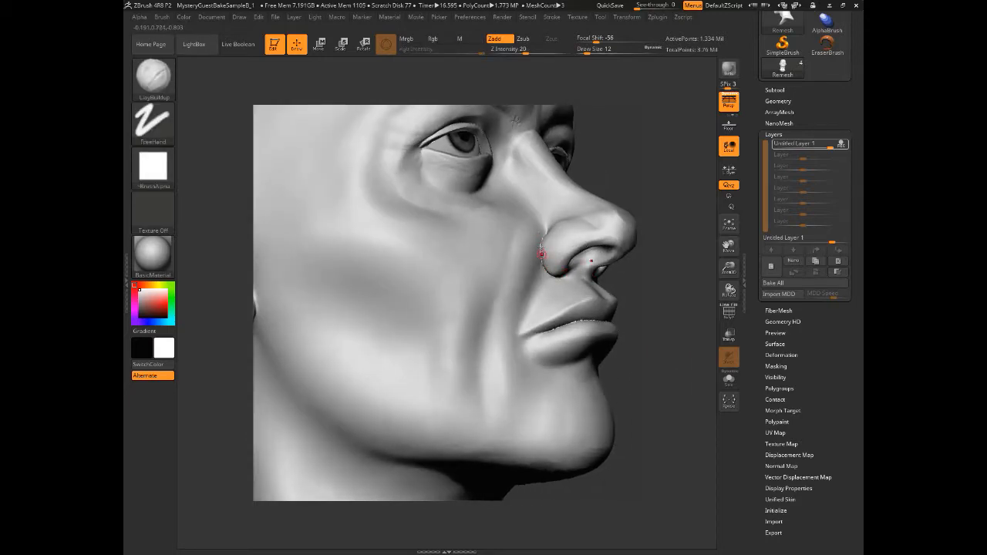
# - Smooth the transition between the nostril base and the upper lip
pyautogui.moveTo(656, 375); pyautogui.dragTo(599, 351)
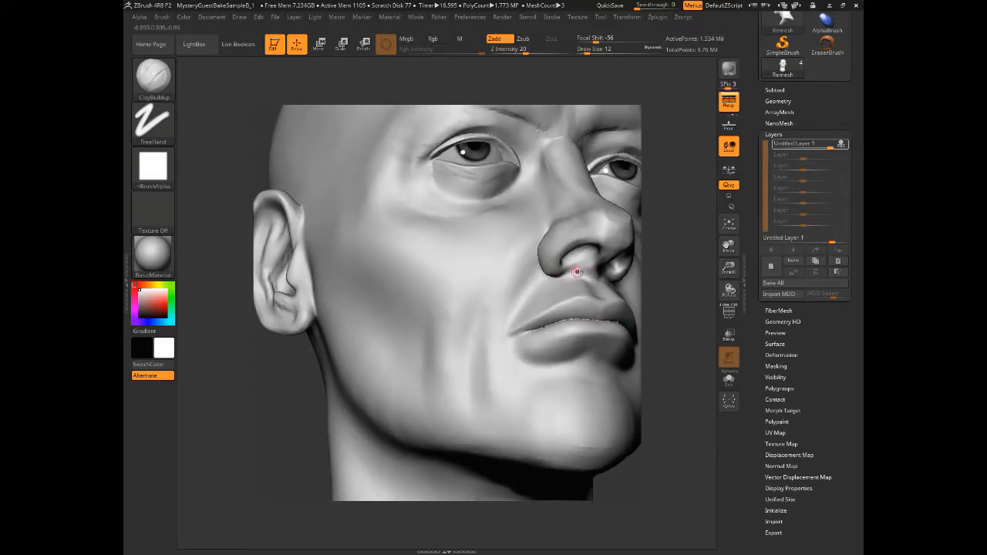
pyautogui.press('shift')
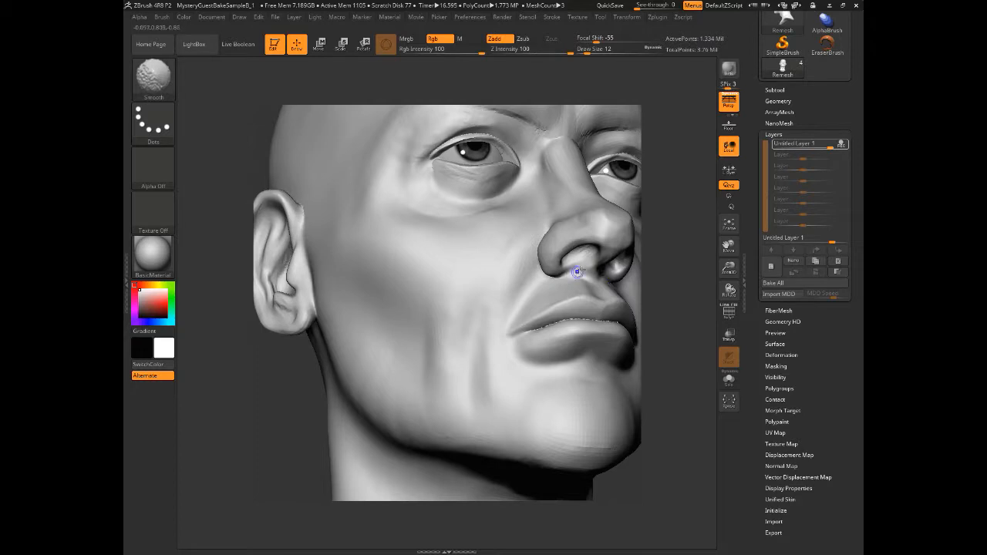
pyautogui.moveTo(306, 356)
pyautogui.mouseDown()
pyautogui.moveTo(258, 370)
pyautogui.moveTo(297, 365)
pyautogui.mouseUp()
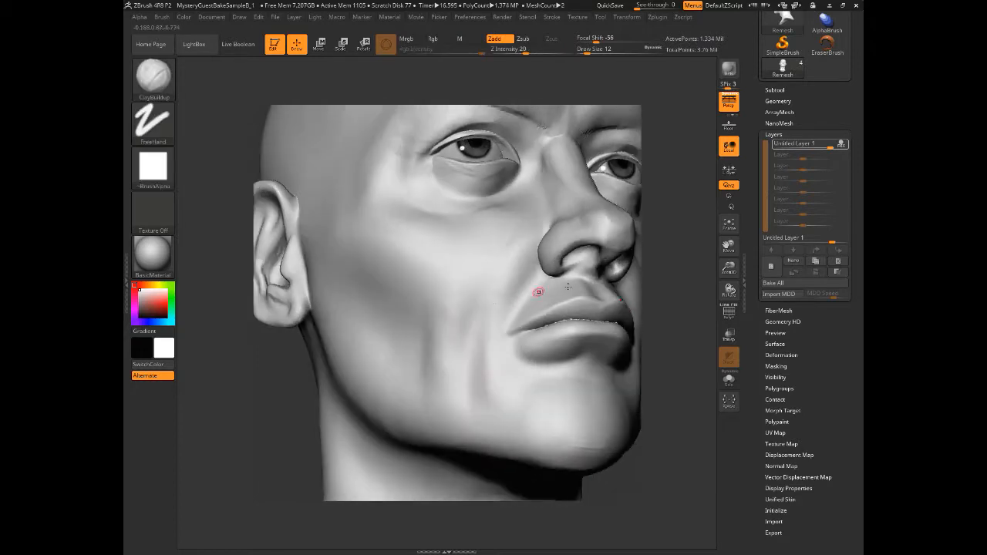
pyautogui.press('shift')
# - Build up the skin under the eyes with ClayBuildup at a draw size of 36 and smooth the strokes
pyautogui.keyDown('alt'); pyautogui.moveTo(259, 410); pyautogui.dragTo(298, 379); pyautogui.keyUp('alt')
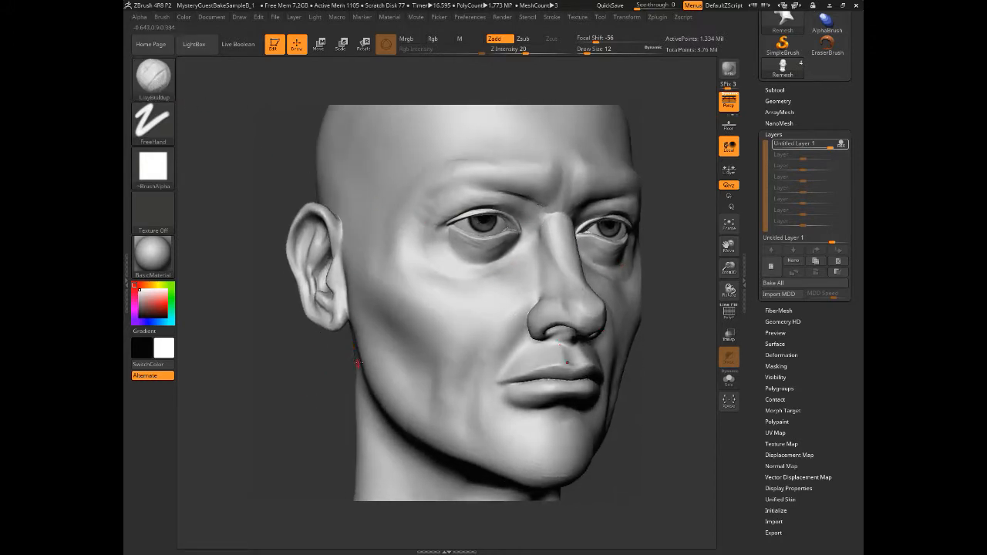
pyautogui.press(']')
pyautogui.press(']')
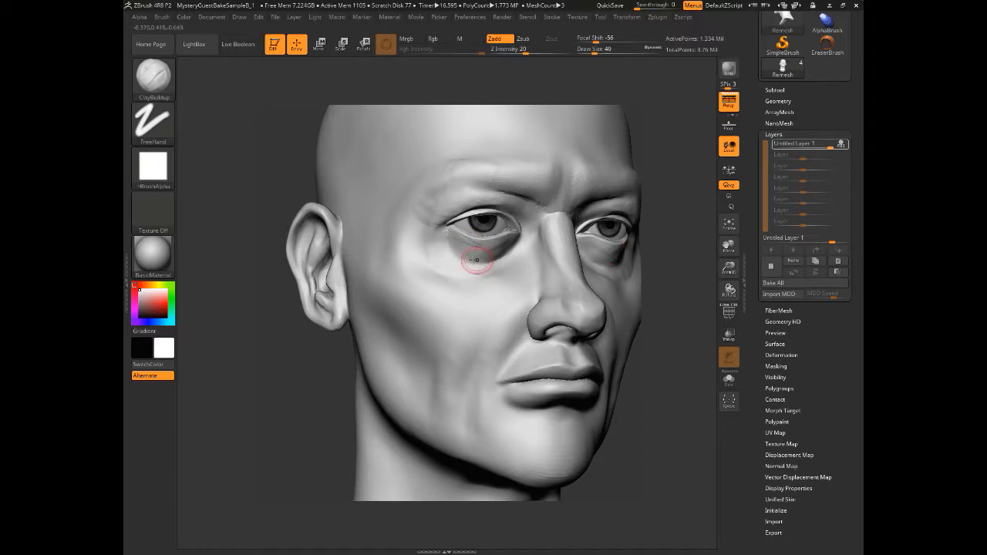
pyautogui.moveTo(465, 265)
pyautogui.mouseDown()
pyautogui.moveTo(447, 235)
pyautogui.moveTo(440, 246)
pyautogui.moveTo(485, 264)
pyautogui.mouseUp()
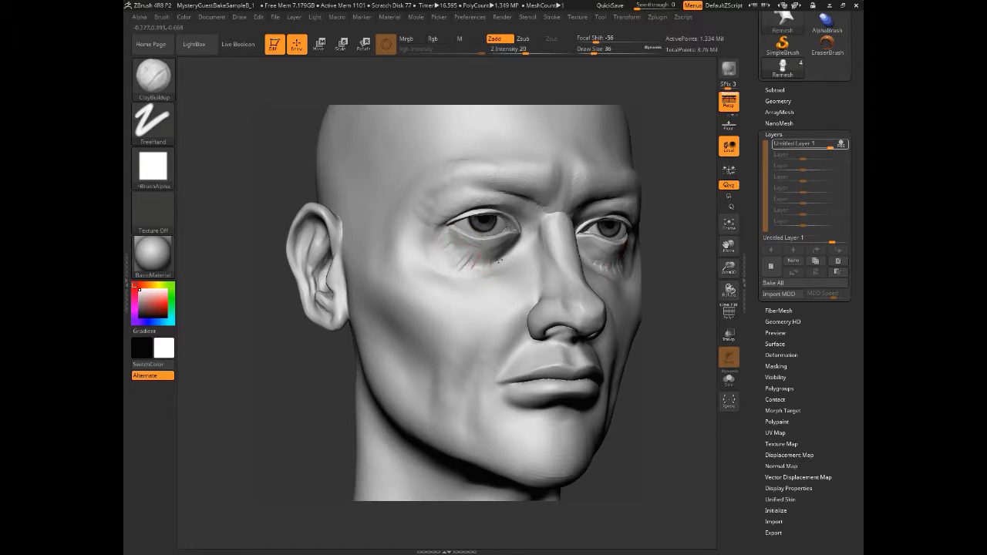
pyautogui.press('[')
pyautogui.press('[')
pyautogui.press('shift')
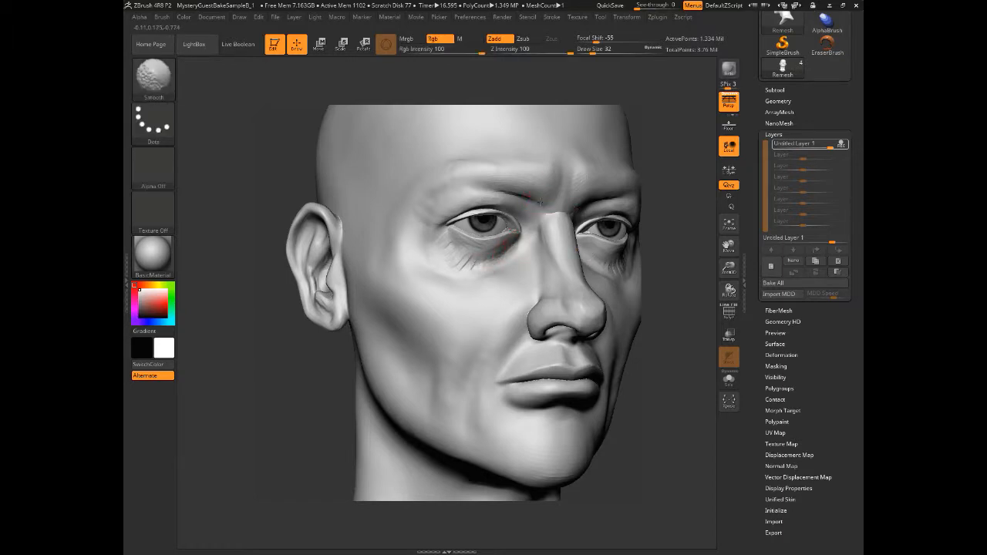
pyautogui.keyDown('shift'); pyautogui.moveTo(455, 249); pyautogui.dragTo(496, 261); pyautogui.keyUp('shift')
# - Sculpt folds beside the outer corner of the eye with ClayBuildup, reducing the draw size to 20
pyautogui.moveTo(251, 316)
pyautogui.mouseDown()
pyautogui.moveTo(283, 317)
pyautogui.moveTo(298, 350)
pyautogui.moveTo(304, 342)
pyautogui.moveTo(286, 344)
pyautogui.moveTo(294, 378)
pyautogui.moveTo(297, 324)
pyautogui.moveTo(363, 293)
pyautogui.mouseUp()
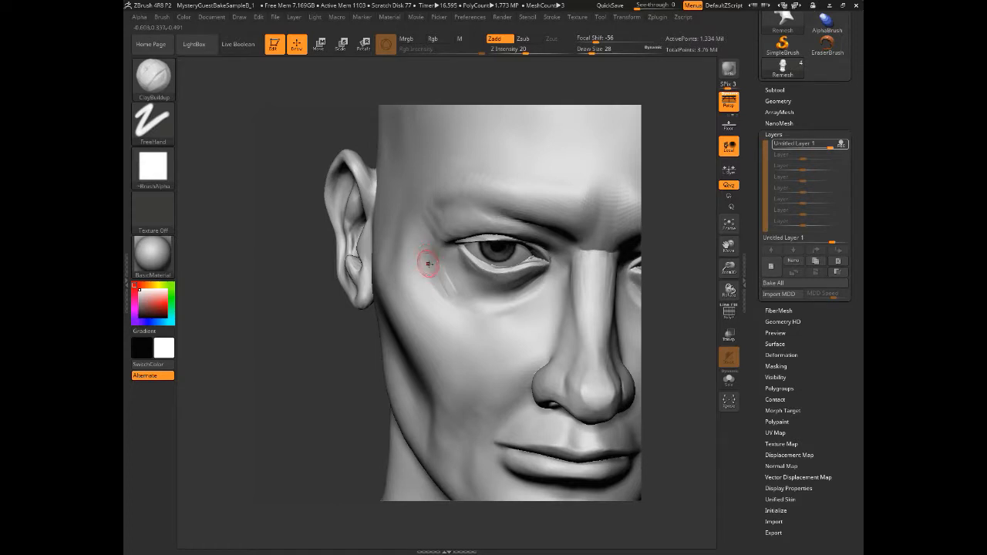
pyautogui.moveTo(331, 318); pyautogui.dragTo(350, 319)
pyautogui.moveTo(453, 282)
pyautogui.mouseDown()
pyautogui.moveTo(425, 310)
pyautogui.moveTo(454, 295)
pyautogui.moveTo(441, 291)
pyautogui.mouseUp()
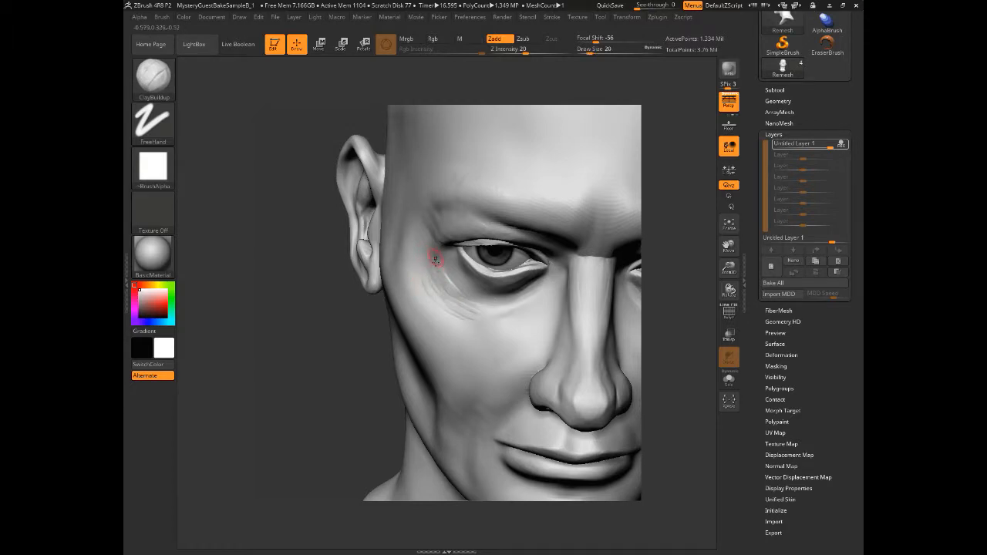
# - Set the draw size to 33 and Z Intensity to 8, and add light ClayBuildup strokes at the outer eye corner
pyautogui.moveTo(586, 51); pyautogui.dragTo(598, 51)
pyautogui.moveTo(525, 49); pyautogui.dragTo(512, 50)
pyautogui.moveTo(351, 308); pyautogui.dragTo(417, 270)
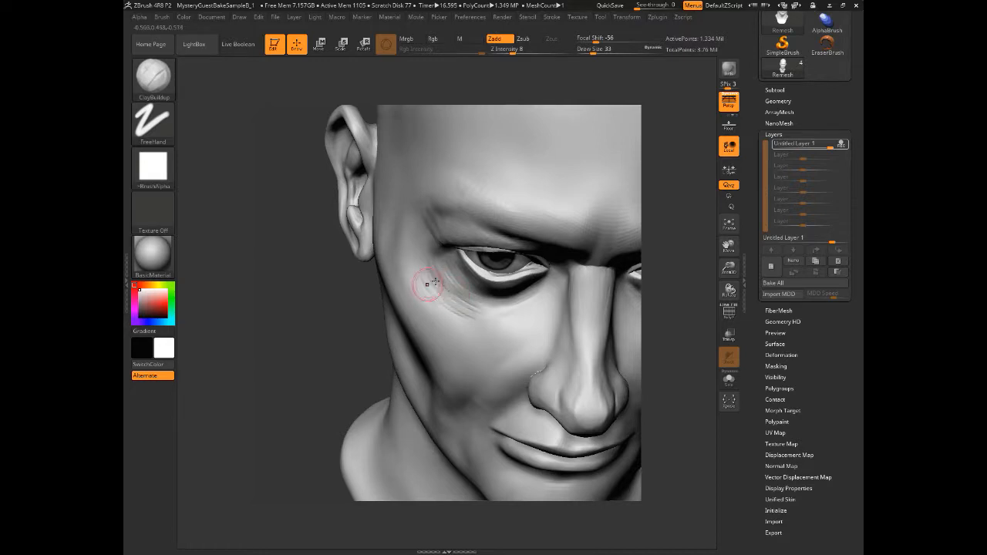
pyautogui.moveTo(433, 268)
pyautogui.mouseDown()
pyautogui.moveTo(423, 267)
pyautogui.moveTo(425, 279)
pyautogui.moveTo(448, 312)
pyautogui.moveTo(470, 309)
pyautogui.moveTo(432, 277)
pyautogui.mouseUp()
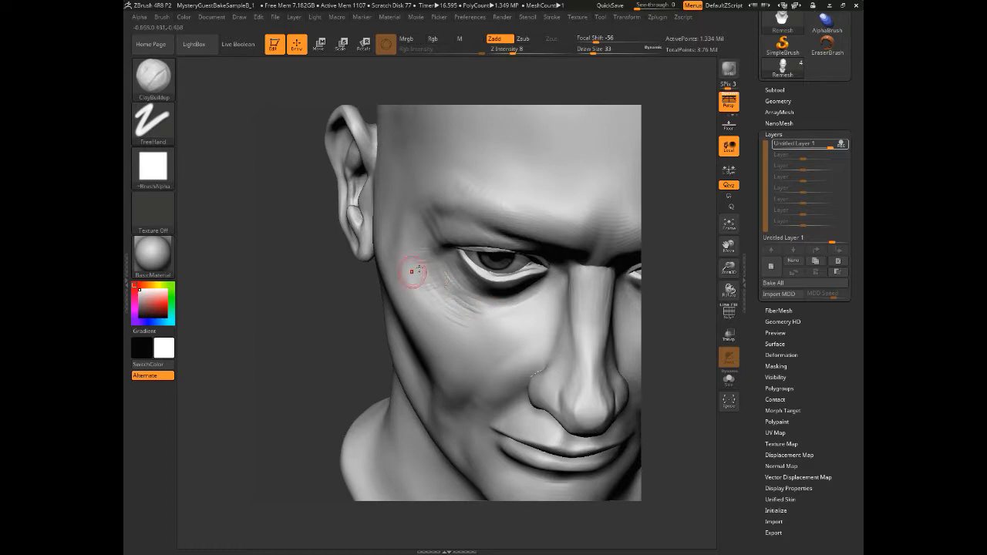
# - Smooth the ClayBuildup strokes around the outer eye corner and upper cheek
pyautogui.moveTo(332, 298)
pyautogui.mouseDown()
pyautogui.moveTo(377, 264)
pyautogui.moveTo(452, 282)
pyautogui.moveTo(441, 271)
pyautogui.moveTo(464, 287)
pyautogui.mouseUp()
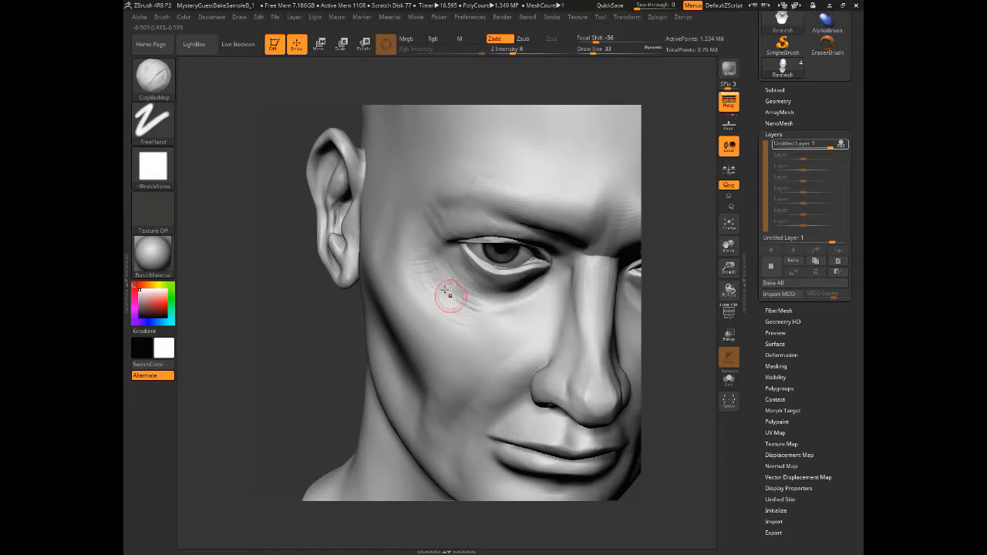
pyautogui.press('shift')
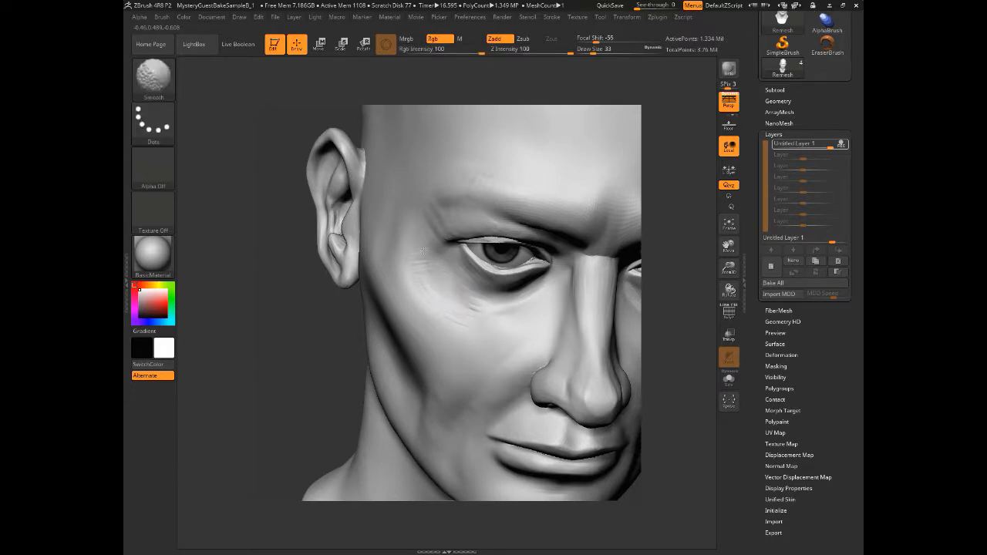
pyautogui.moveTo(476, 275)
pyautogui.keyDown('shift'); pyautogui.mouseDown()
pyautogui.moveTo(465, 300)
pyautogui.moveTo(418, 279)
pyautogui.mouseUp(); pyautogui.keyUp('shift')
# - Smooth the side of the nose bridge between the eyes
pyautogui.moveTo(351, 324)
pyautogui.mouseDown()
pyautogui.moveTo(273, 357)
pyautogui.moveTo(249, 323)
pyautogui.moveTo(317, 364)
pyautogui.moveTo(306, 342)
pyautogui.moveTo(363, 369)
pyautogui.moveTo(428, 355)
pyautogui.mouseUp()
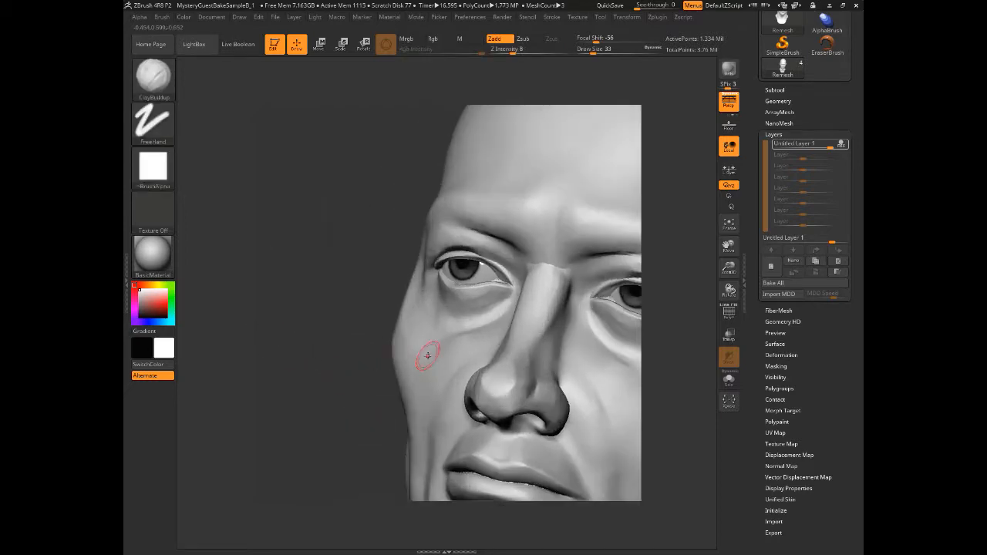
pyautogui.keyDown('shift'); pyautogui.moveTo(547, 275); pyautogui.dragTo(567, 295); pyautogui.keyUp('shift')
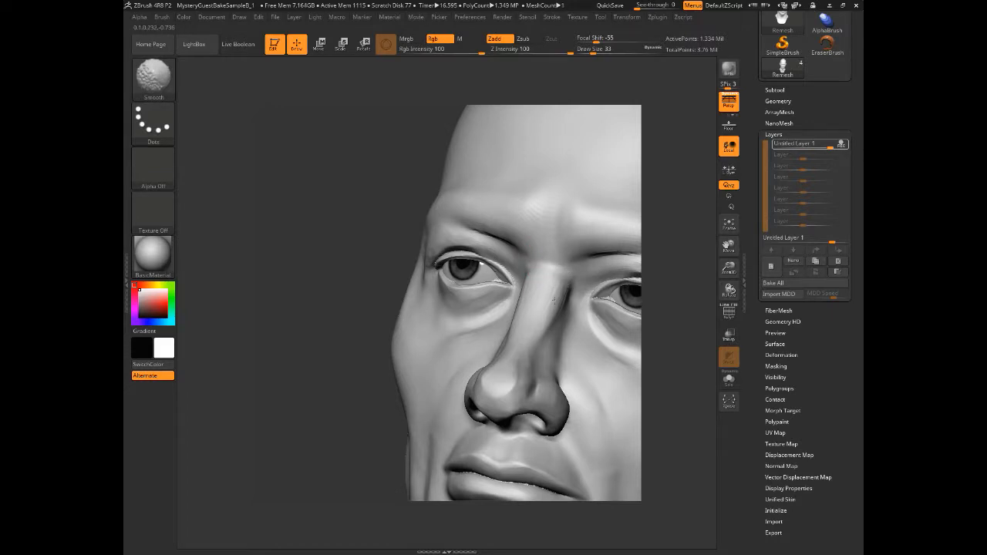
pyautogui.moveTo(342, 370)
pyautogui.mouseDown()
pyautogui.moveTo(293, 352)
pyautogui.moveTo(322, 395)
pyautogui.moveTo(304, 396)
pyautogui.moveTo(373, 396)
pyautogui.moveTo(352, 392)
pyautogui.moveTo(351, 363)
pyautogui.mouseUp()
pyautogui.moveTo(351, 398); pyautogui.dragTo(340, 349)
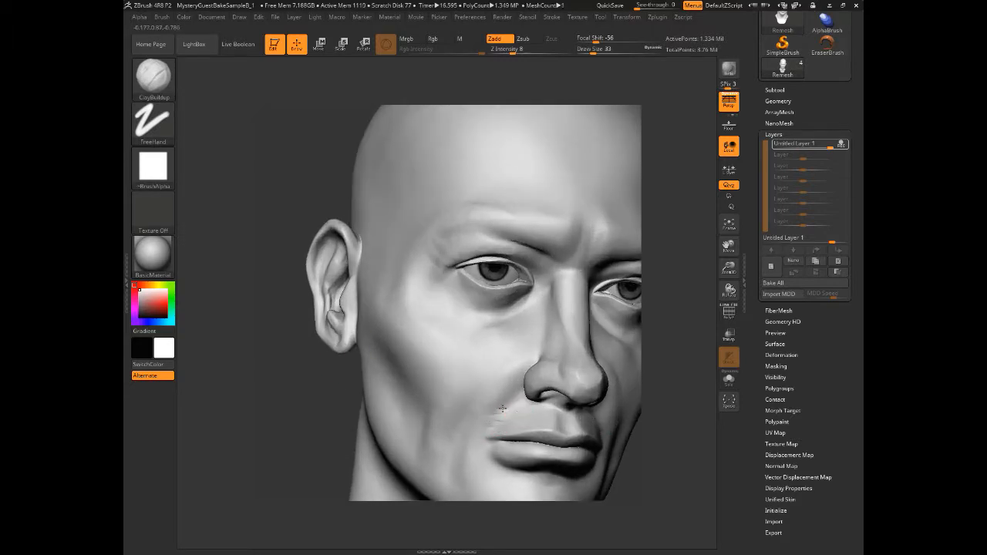
# - Add light ClayBuildup strokes between the nose wing and the mouth corner, and smooth them into the cheek
pyautogui.moveTo(306, 409); pyautogui.dragTo(319, 404)
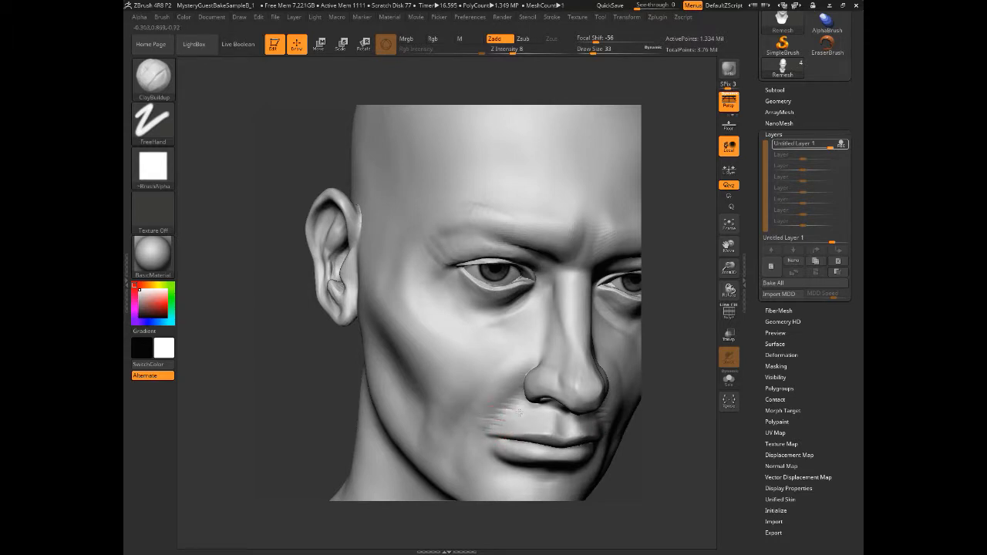
pyautogui.press('shift')
pyautogui.moveTo(341, 434); pyautogui.dragTo(313, 429)
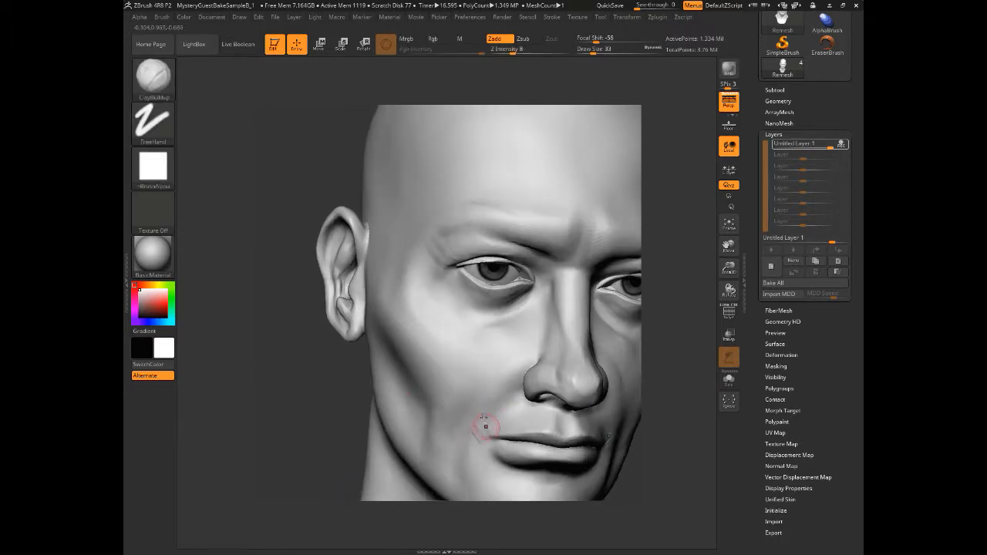
pyautogui.moveTo(482, 427); pyautogui.dragTo(475, 447)
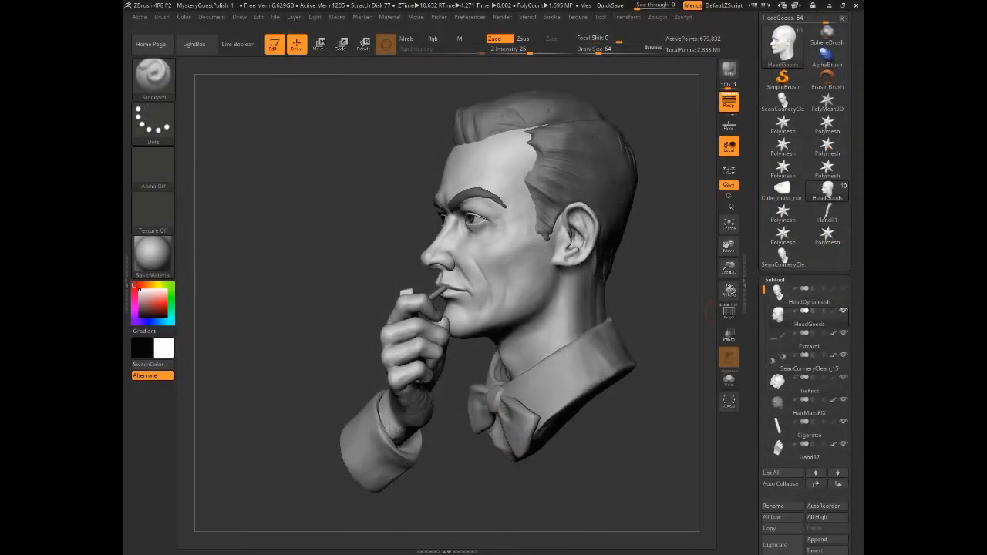
# - Switch to Photos and browse the rendered head sculpts from Barbara_Page.jpg through SeanConneryPagePolish.jpg, and close the viewer
pyautogui.moveTo(314, 226)
pyautogui.mouseDown()
pyautogui.moveTo(288, 229)
pyautogui.moveTo(297, 260)
pyautogui.moveTo(260, 256)
pyautogui.moveTo(281, 260)
pyautogui.moveTo(275, 238)
pyautogui.moveTo(269, 267)
pyautogui.moveTo(265, 258)
pyautogui.moveTo(276, 260)
pyautogui.mouseUp()
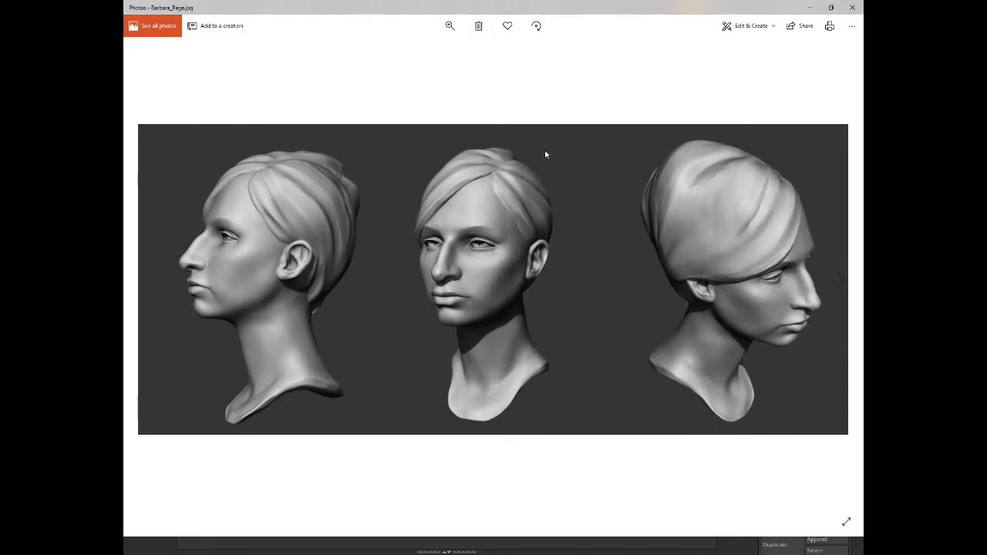
pyautogui.press('Right')
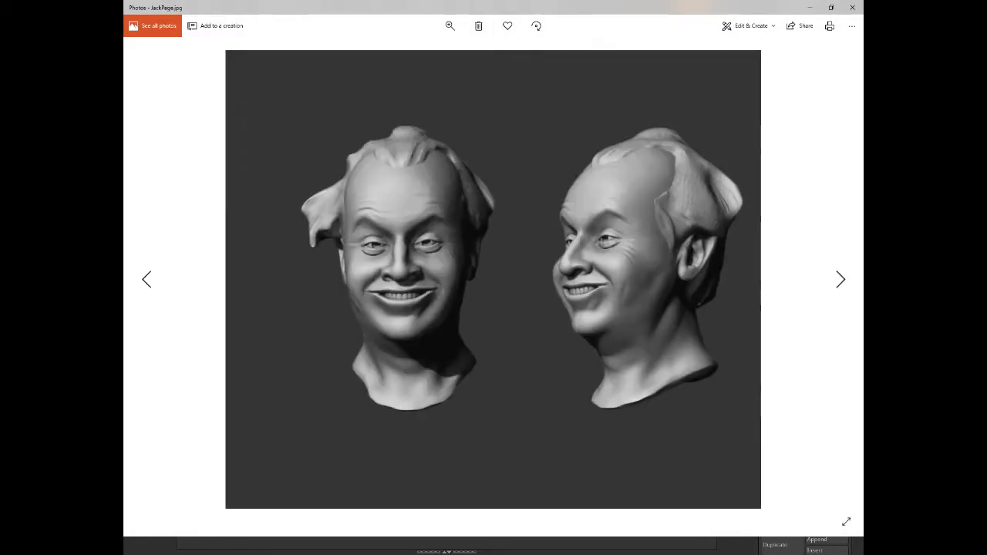
pyautogui.press('Right')
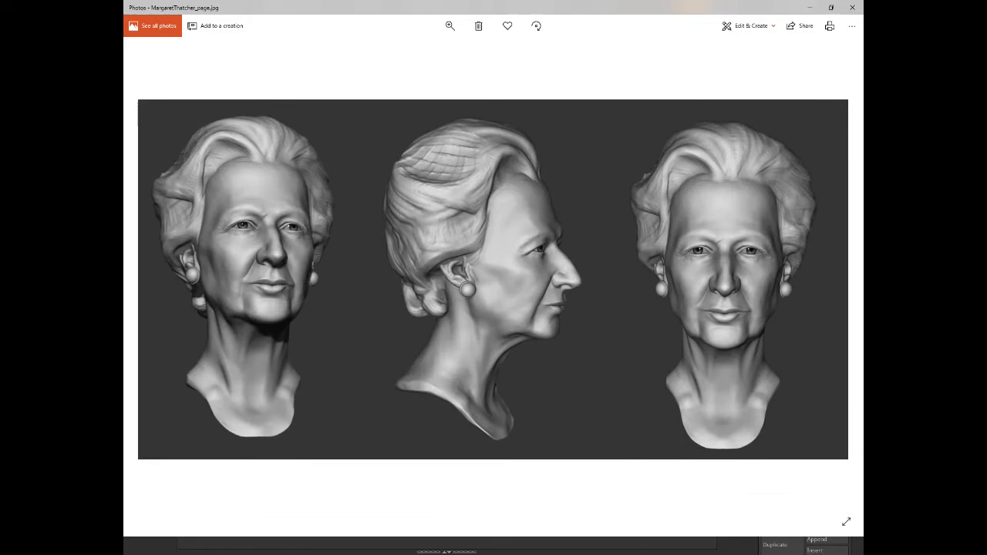
pyautogui.press('Right')
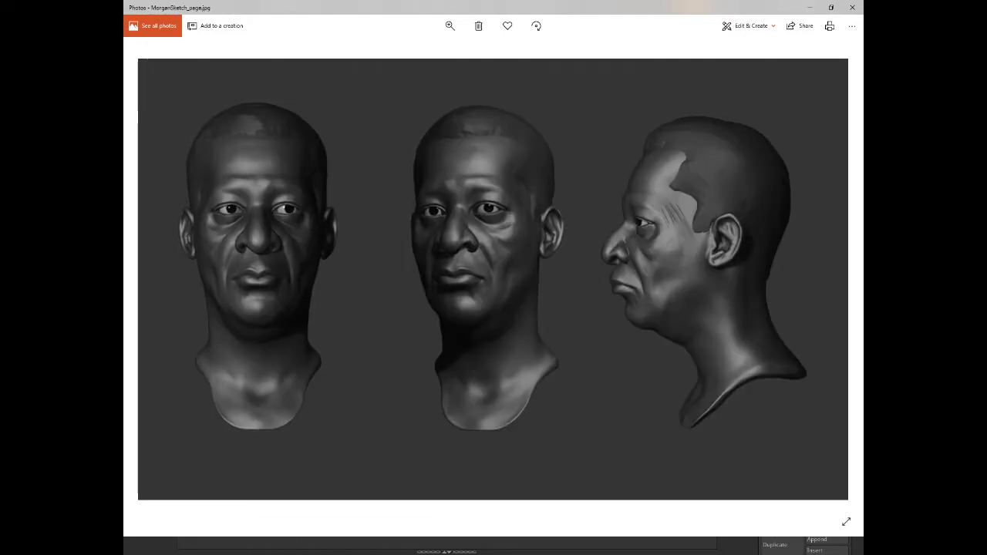
pyautogui.press('Right')
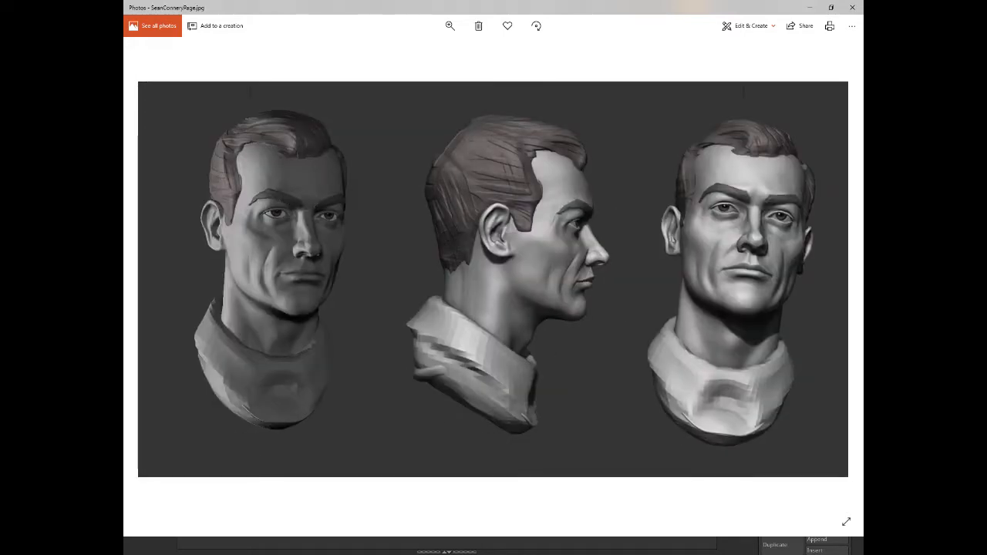
pyautogui.press('Right')
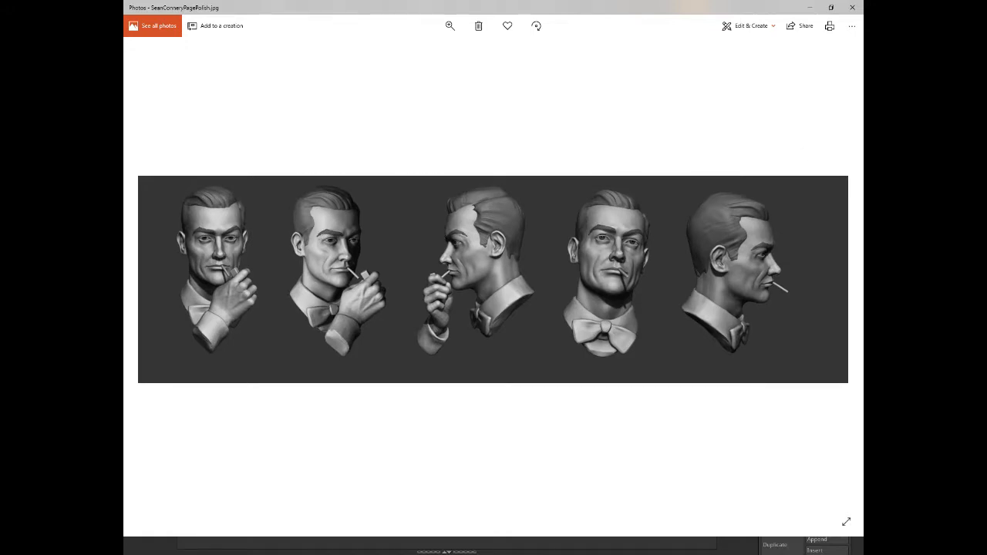
pyautogui.click(852, 8)
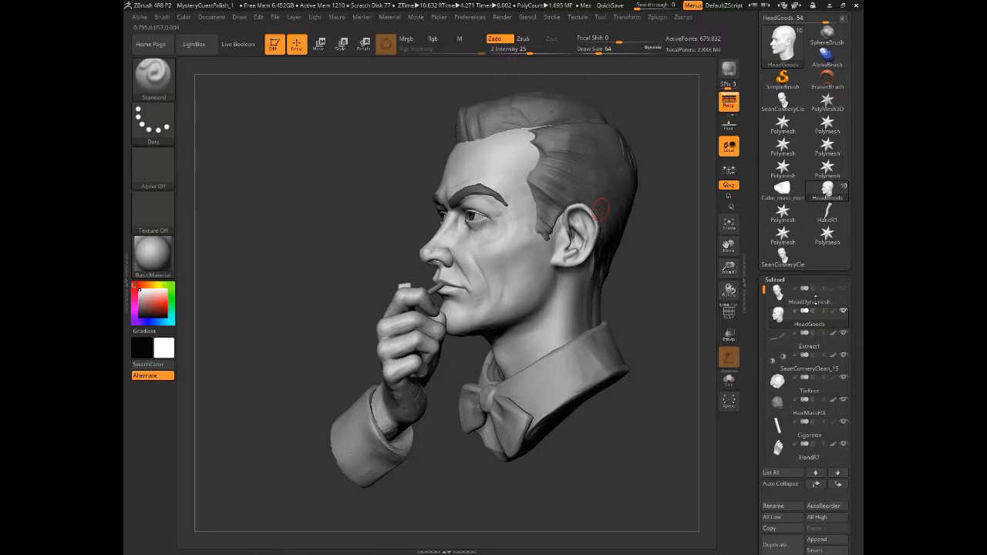
# - Select the HeadDynamesh subtool, hide all the other subtools and display its polyframe
pyautogui.click(816, 298)
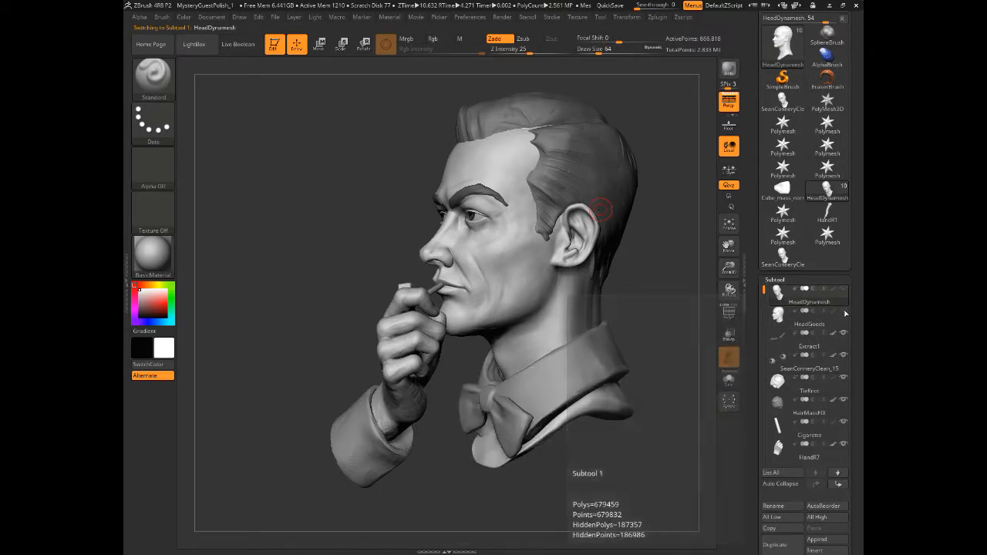
pyautogui.press('shift')
pyautogui.keyDown('shift'); pyautogui.click(844, 290); pyautogui.keyUp('shift')
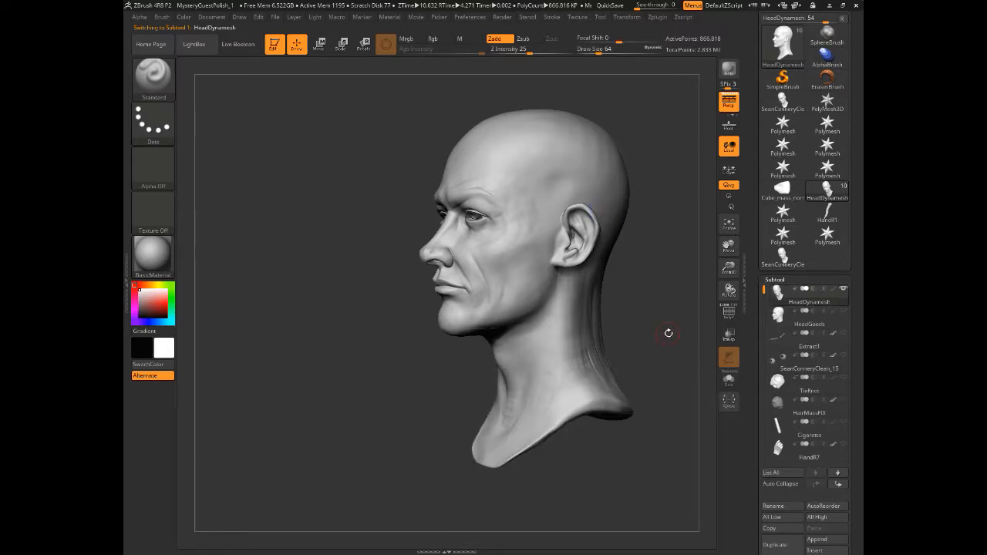
pyautogui.click(728, 312)
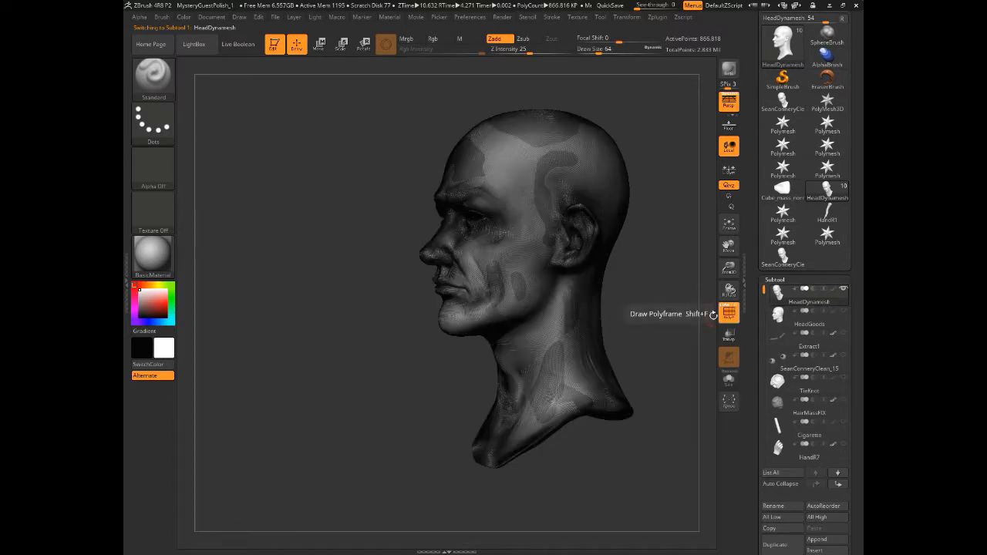
# - Examine the DynaMesh head's wireframe from both sides and close up around the ear, eye and mouth
pyautogui.moveTo(218, 313)
pyautogui.mouseDown()
pyautogui.moveTo(302, 313)
pyautogui.moveTo(268, 328)
pyautogui.moveTo(284, 335)
pyautogui.mouseUp()
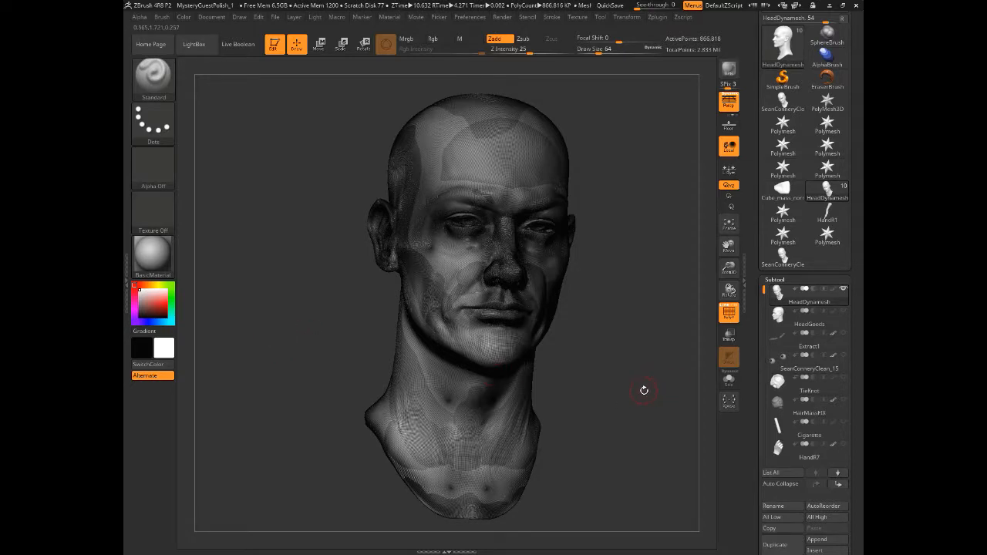
pyautogui.moveTo(637, 386); pyautogui.dragTo(704, 379)
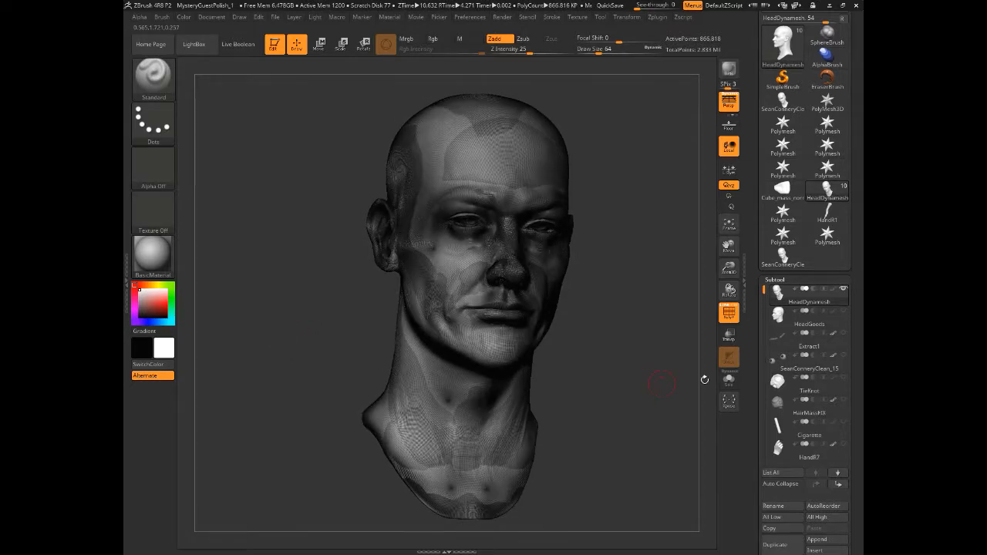
pyautogui.scroll(-3, 753, 385)
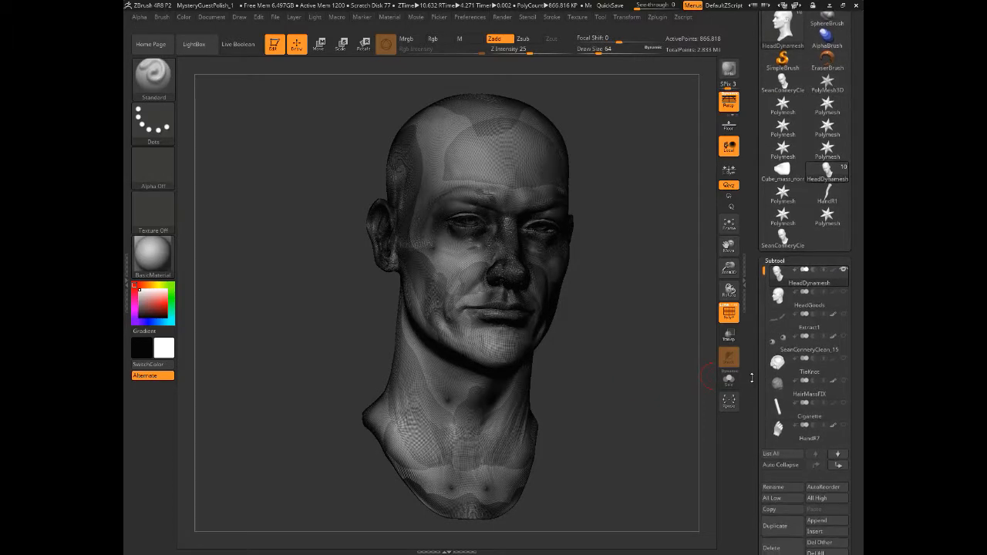
pyautogui.moveTo(753, 345); pyautogui.dragTo(753, 303)
pyautogui.moveTo(658, 368)
pyautogui.mouseDown()
pyautogui.moveTo(638, 364)
pyautogui.moveTo(669, 368)
pyautogui.moveTo(586, 359)
pyautogui.mouseUp()
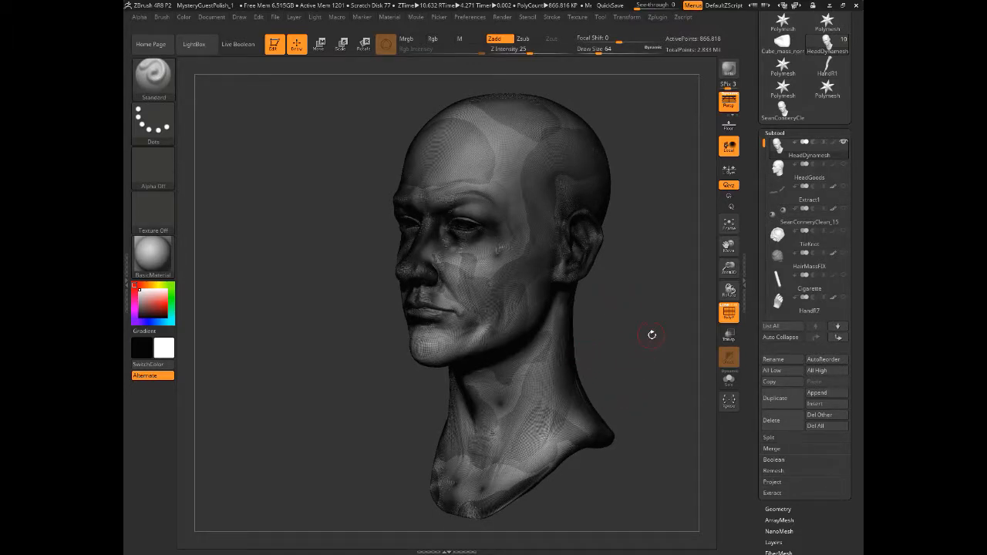
pyautogui.moveTo(650, 330)
pyautogui.mouseDown()
pyautogui.moveTo(631, 332)
pyautogui.moveTo(676, 331)
pyautogui.mouseUp()
pyautogui.moveTo(619, 344); pyautogui.dragTo(627, 344)
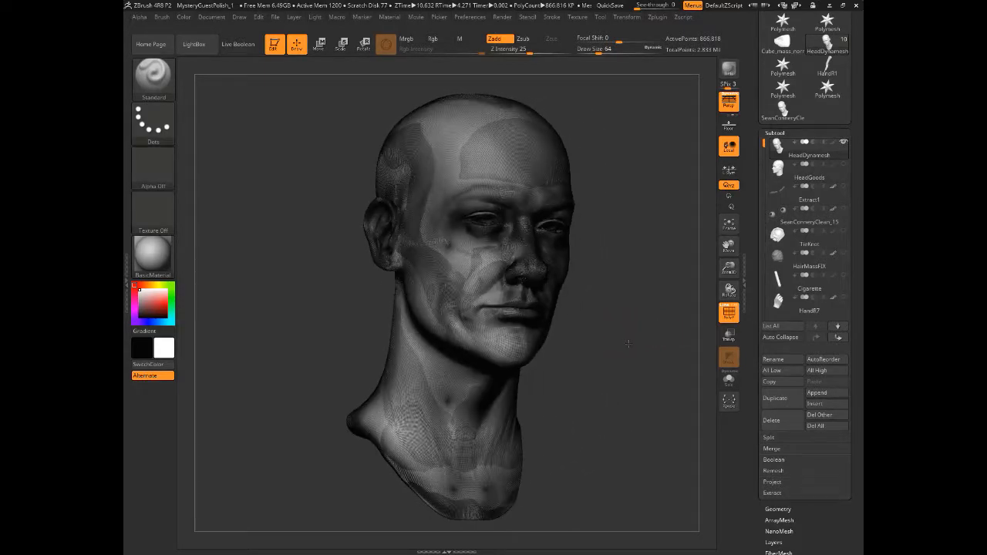
pyautogui.moveTo(585, 420)
pyautogui.mouseDown()
pyautogui.moveTo(530, 419)
pyautogui.moveTo(586, 411)
pyautogui.moveTo(573, 423)
pyautogui.mouseUp()
pyautogui.moveTo(339, 198); pyautogui.dragTo(314, 199)
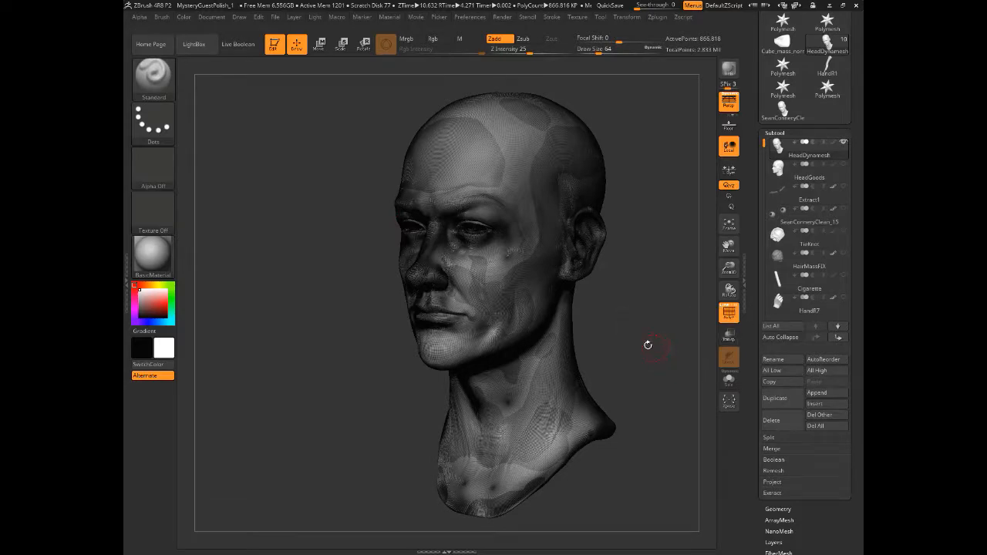
pyautogui.keyDown('alt'); pyautogui.moveTo(646, 327); pyautogui.dragTo(626, 389); pyautogui.keyUp('alt')
pyautogui.moveTo(210, 219); pyautogui.dragTo(304, 222)
pyautogui.keyDown('alt'); pyautogui.moveTo(684, 421); pyautogui.dragTo(684, 436); pyautogui.keyUp('alt')
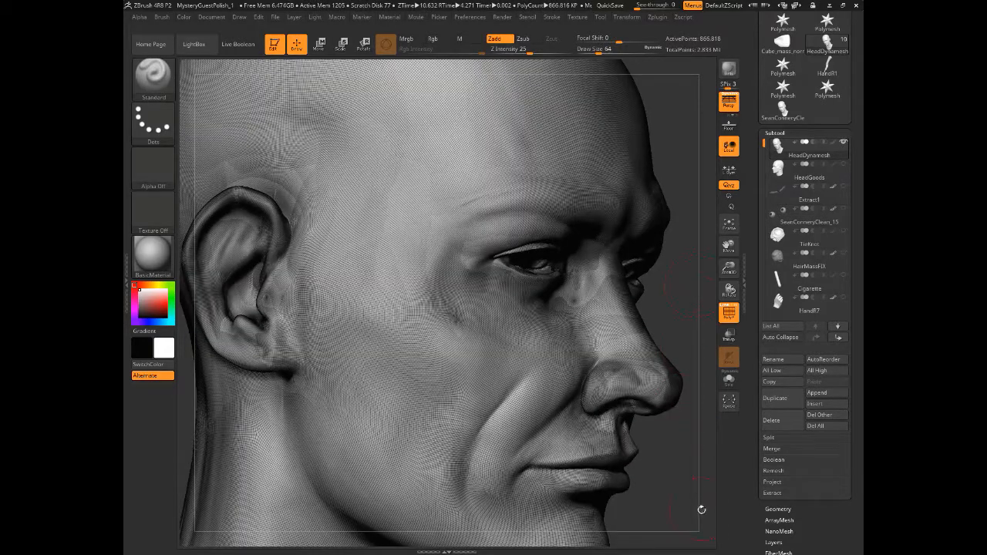
pyautogui.moveTo(672, 509); pyautogui.dragTo(670, 505)
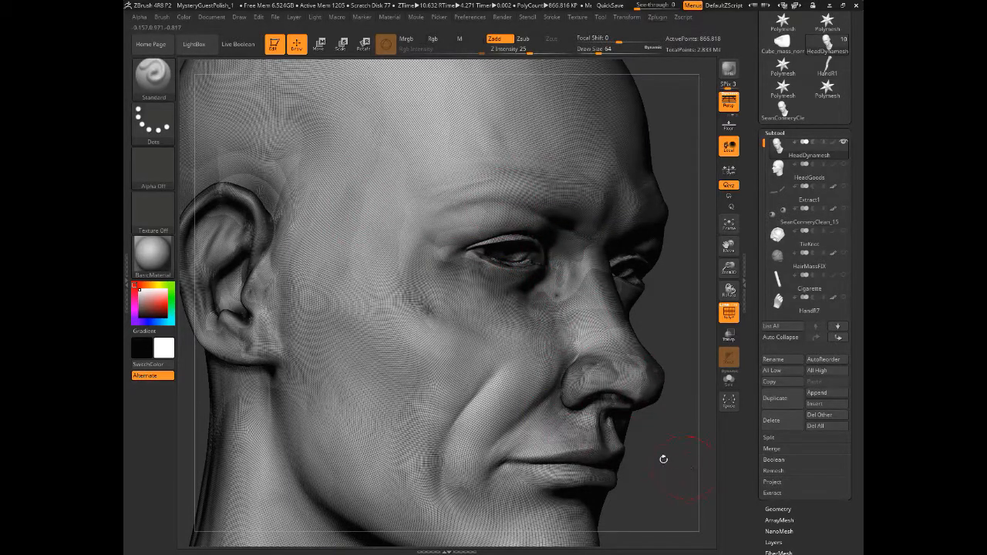
pyautogui.press('f')
pyautogui.moveTo(663, 460); pyautogui.dragTo(628, 380)
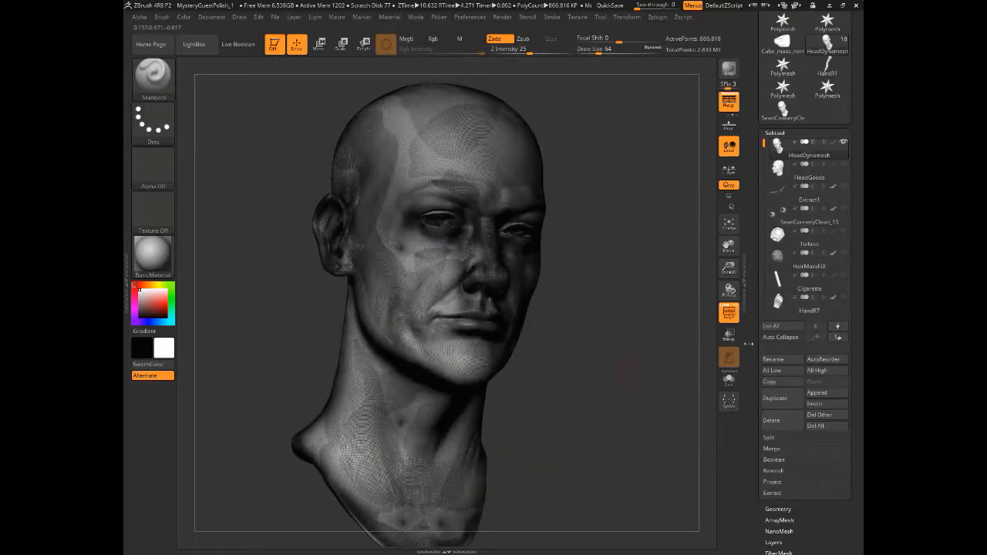
# - Open the ZRemesher settings of the HeadDynamesh geometry
pyautogui.moveTo(756, 509); pyautogui.dragTo(761, 426)
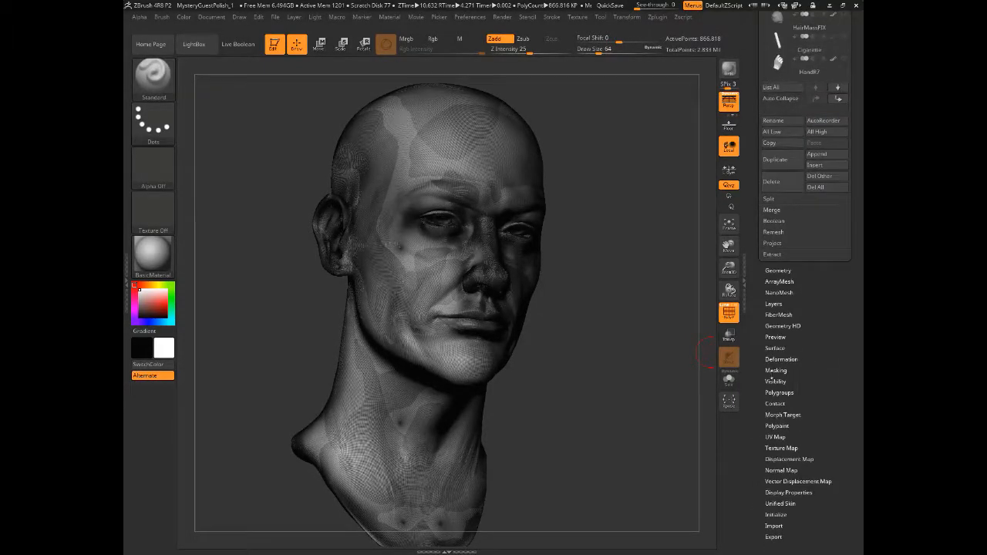
pyautogui.click(778, 271)
pyautogui.moveTo(760, 236); pyautogui.dragTo(760, 306)
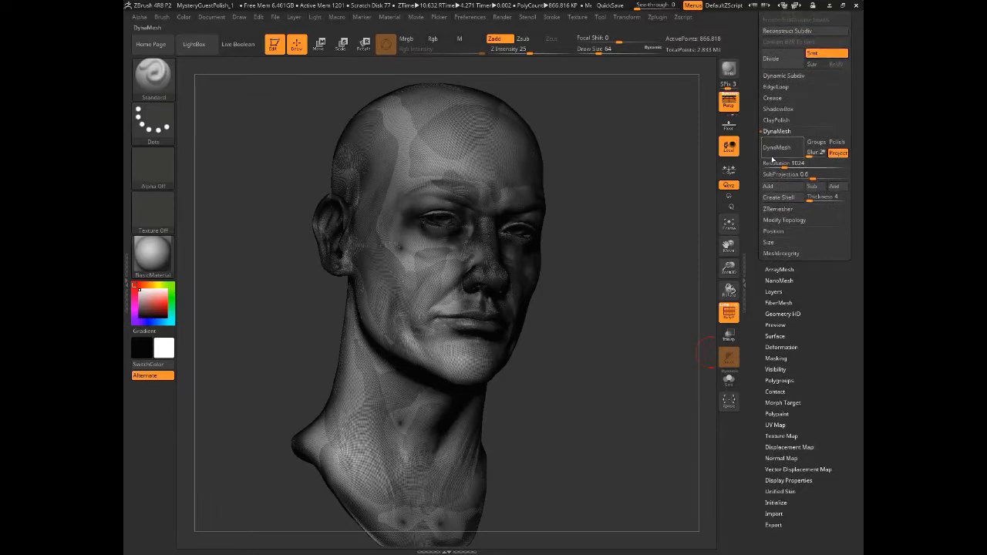
pyautogui.click(778, 209)
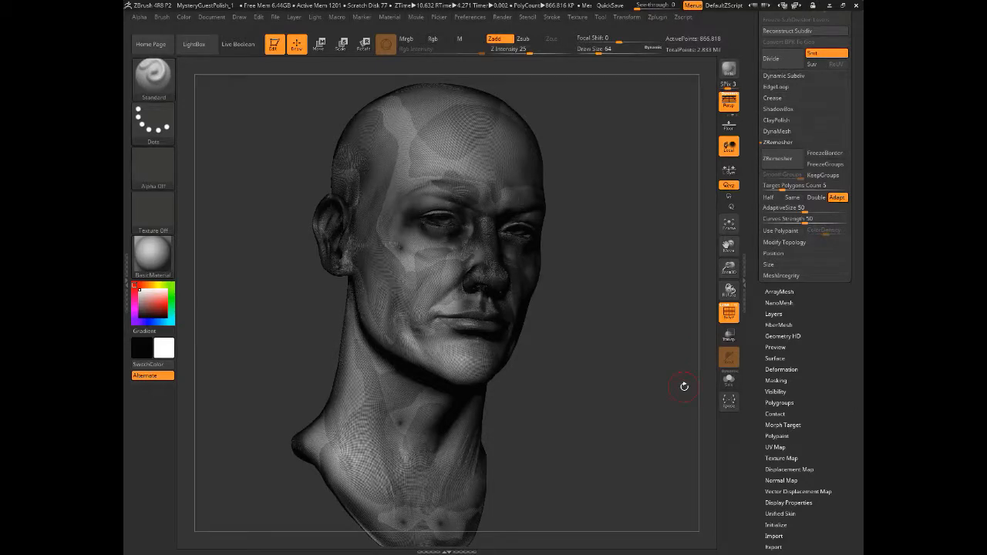
pyautogui.moveTo(602, 385)
pyautogui.mouseDown()
pyautogui.moveTo(593, 381)
pyautogui.moveTo(604, 382)
pyautogui.moveTo(618, 348)
pyautogui.mouseUp()
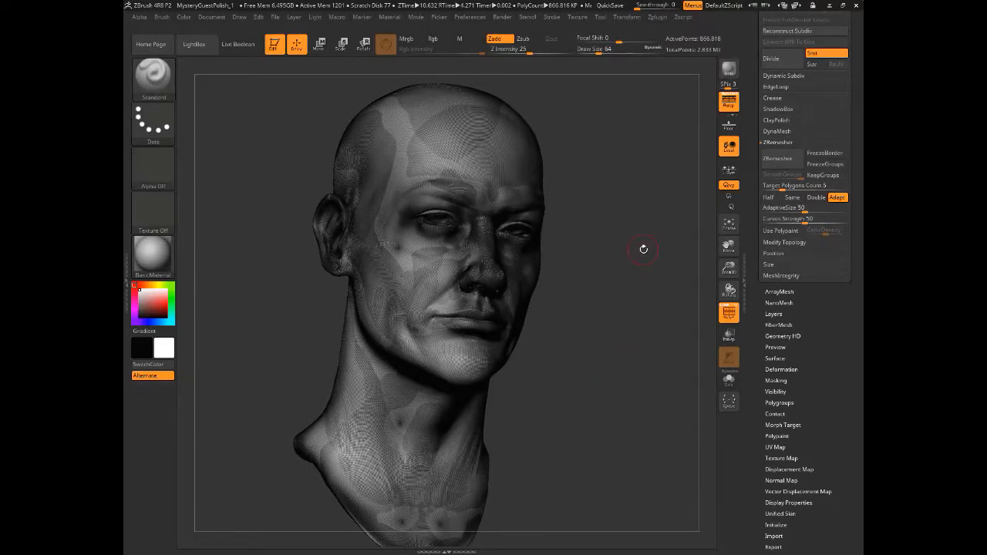
pyautogui.moveTo(306, 106); pyautogui.dragTo(275, 95)
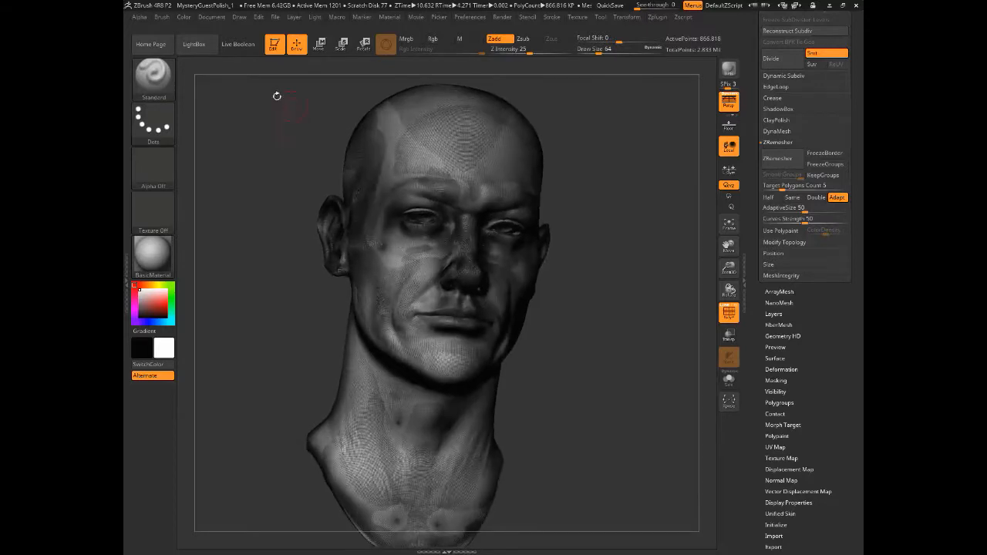
# - Choose the ZRemesherGuides brush and turn off the head's polyframe display
pyautogui.click(163, 75)
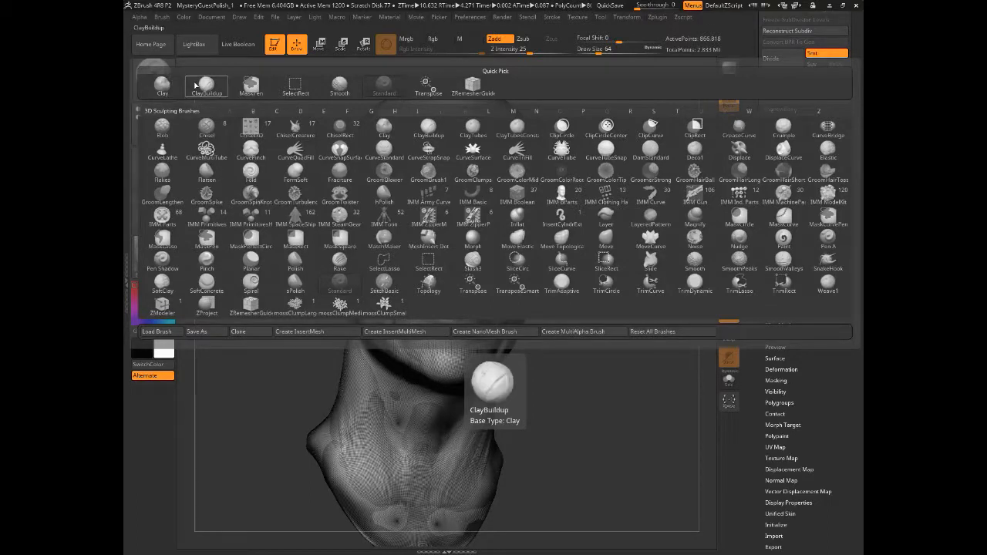
pyautogui.click(251, 309)
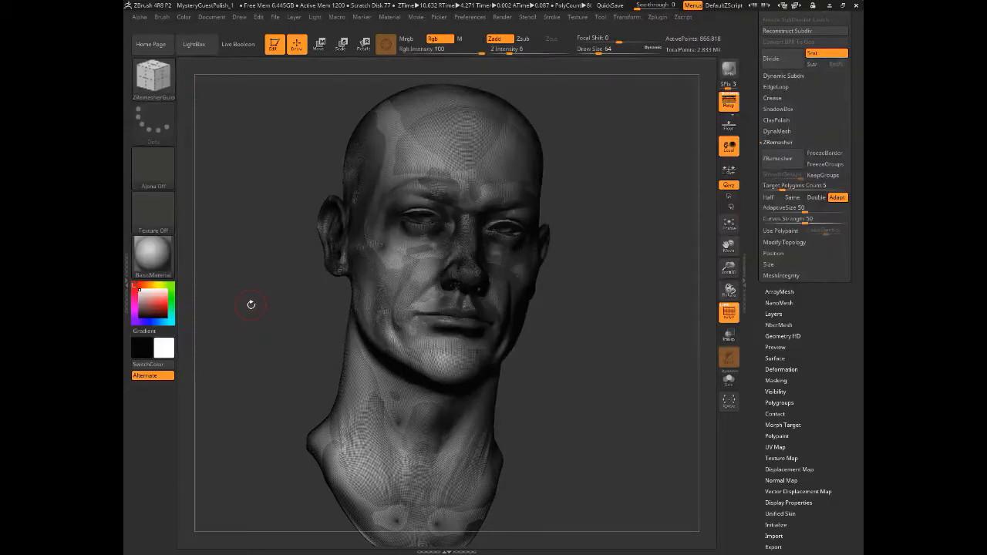
pyautogui.click(730, 312)
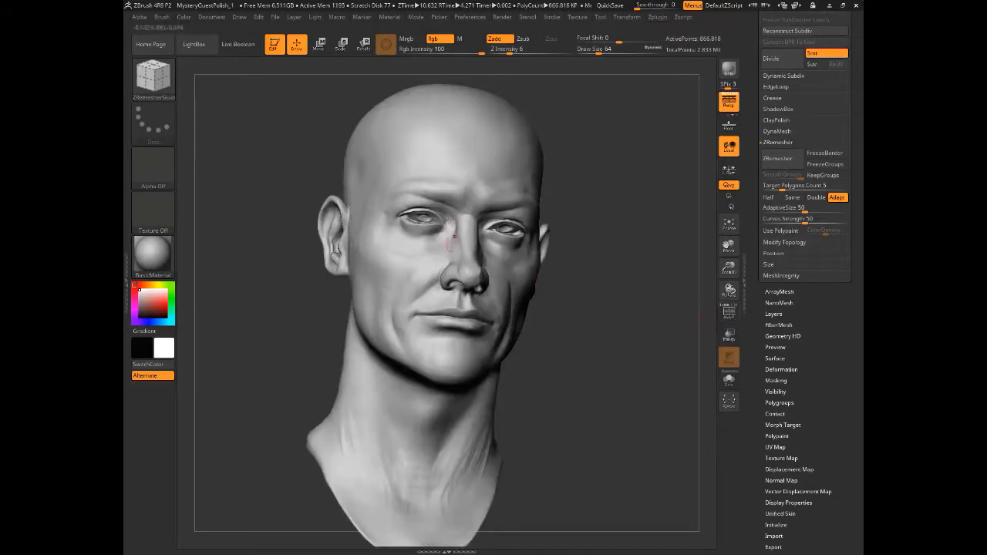
pyautogui.keyDown('alt'); pyautogui.moveTo(241, 313); pyautogui.dragTo(284, 349); pyautogui.keyUp('alt')
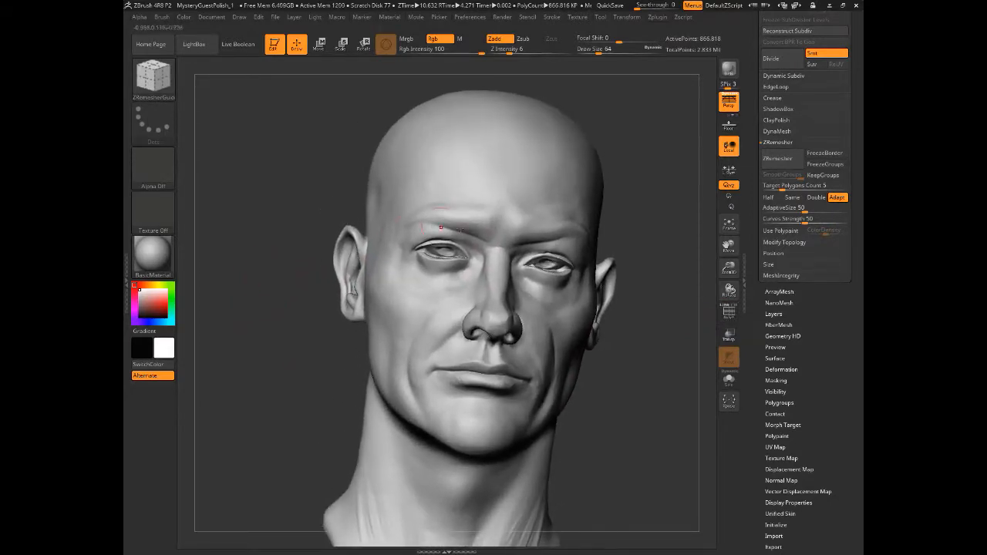
# - Draw ZRemesher guide curves on the head, a closed loop around the eye and a curve around the mouth
pyautogui.moveTo(462, 230); pyautogui.dragTo(422, 214)
pyautogui.click(620, 21)
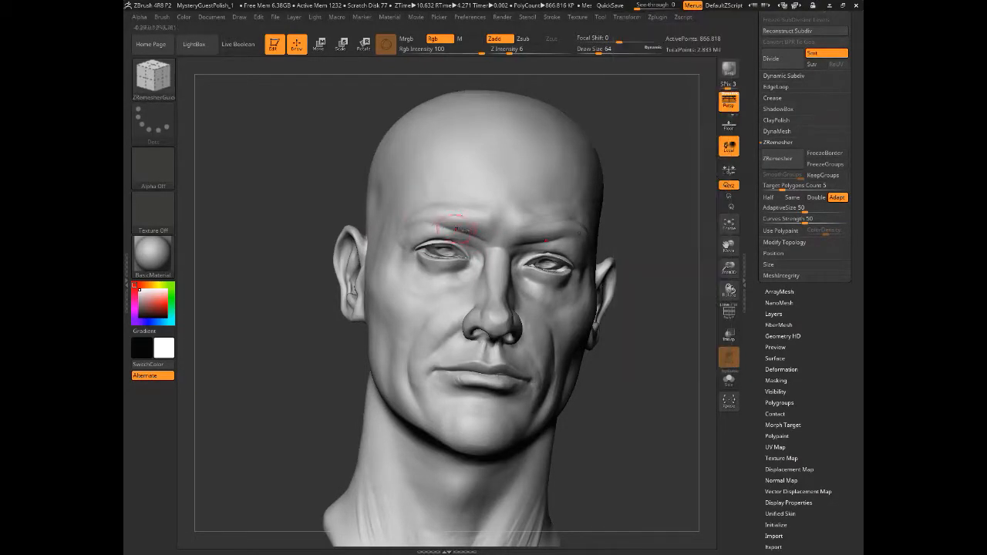
pyautogui.moveTo(477, 243)
pyautogui.mouseDown()
pyautogui.moveTo(474, 264)
pyautogui.moveTo(482, 249)
pyautogui.moveTo(417, 228)
pyautogui.mouseUp()
pyautogui.moveTo(399, 261)
pyautogui.mouseDown()
pyautogui.moveTo(408, 277)
pyautogui.moveTo(437, 286)
pyautogui.moveTo(481, 264)
pyautogui.mouseUp()
pyautogui.moveTo(493, 339)
pyautogui.mouseDown()
pyautogui.moveTo(490, 352)
pyautogui.moveTo(466, 347)
pyautogui.moveTo(420, 376)
pyautogui.moveTo(486, 399)
pyautogui.mouseUp()
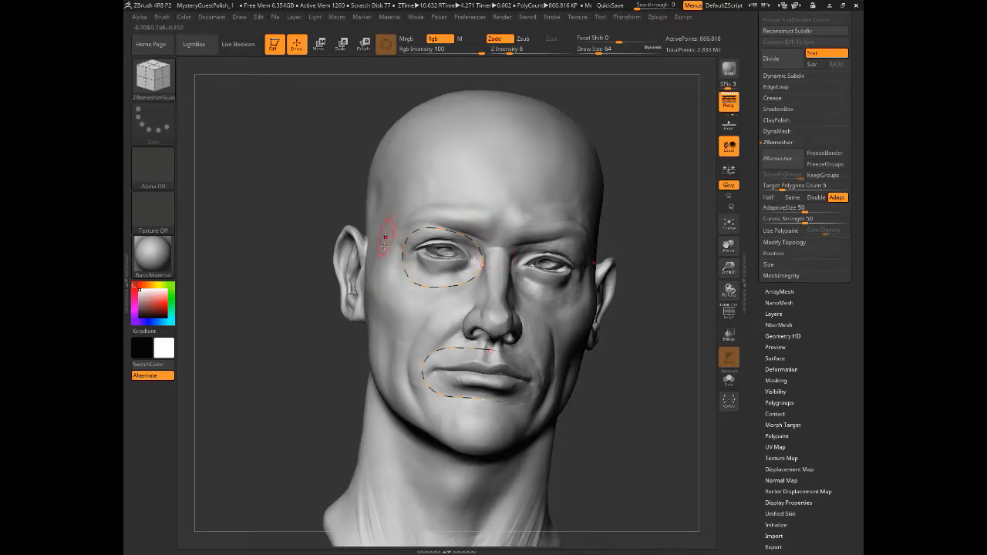
pyautogui.moveTo(265, 354)
pyautogui.mouseDown()
pyautogui.moveTo(280, 353)
pyautogui.moveTo(265, 354)
pyautogui.mouseUp()
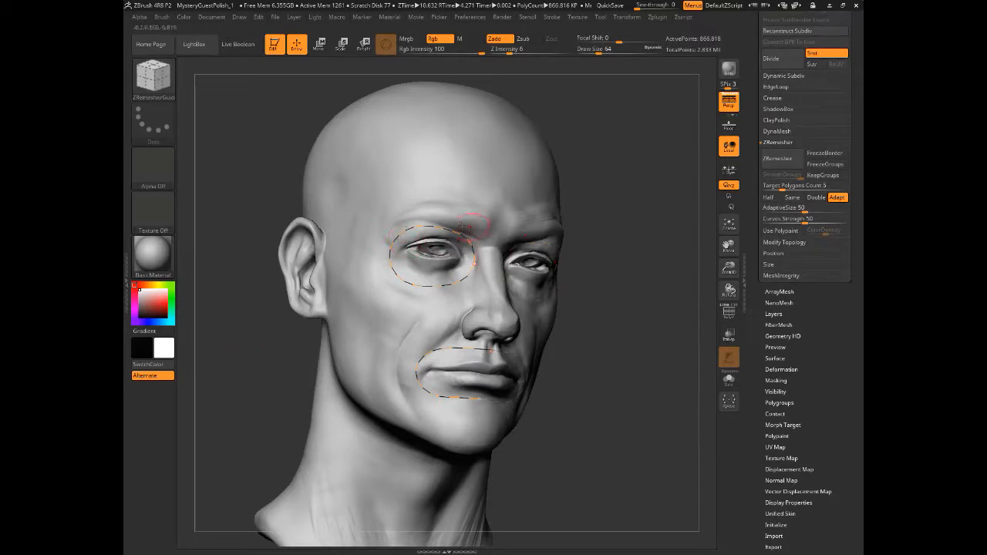
pyautogui.moveTo(631, 377); pyautogui.dragTo(603, 374)
pyautogui.moveTo(253, 227)
pyautogui.mouseDown()
pyautogui.moveTo(234, 222)
pyautogui.moveTo(270, 200)
pyautogui.mouseUp()
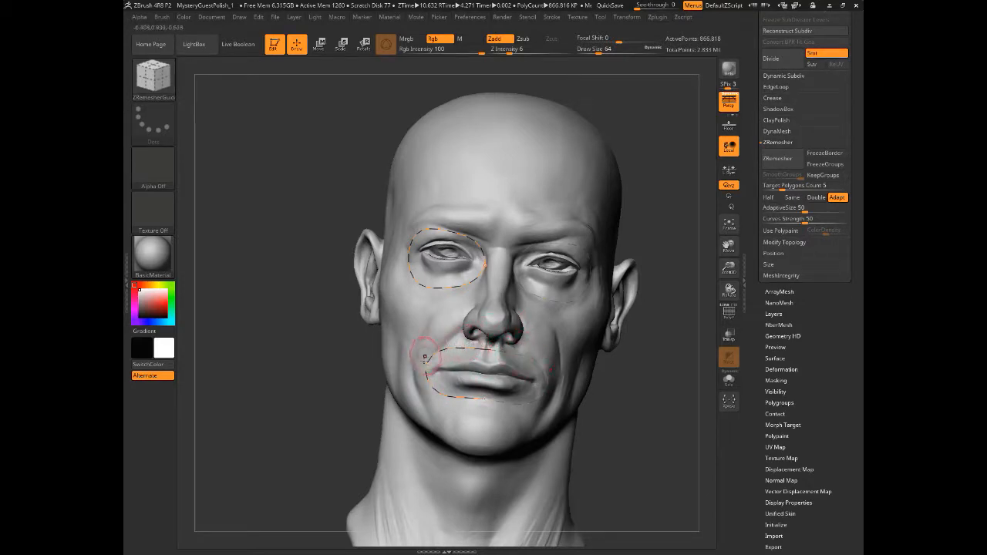
# - Try remeshing the head with ZRemesher along the eye and mouth guide curves, check its wireframe, and undo the remesh
pyautogui.moveTo(265, 155)
pyautogui.mouseDown()
pyautogui.moveTo(299, 137)
pyautogui.moveTo(286, 134)
pyautogui.mouseUp()
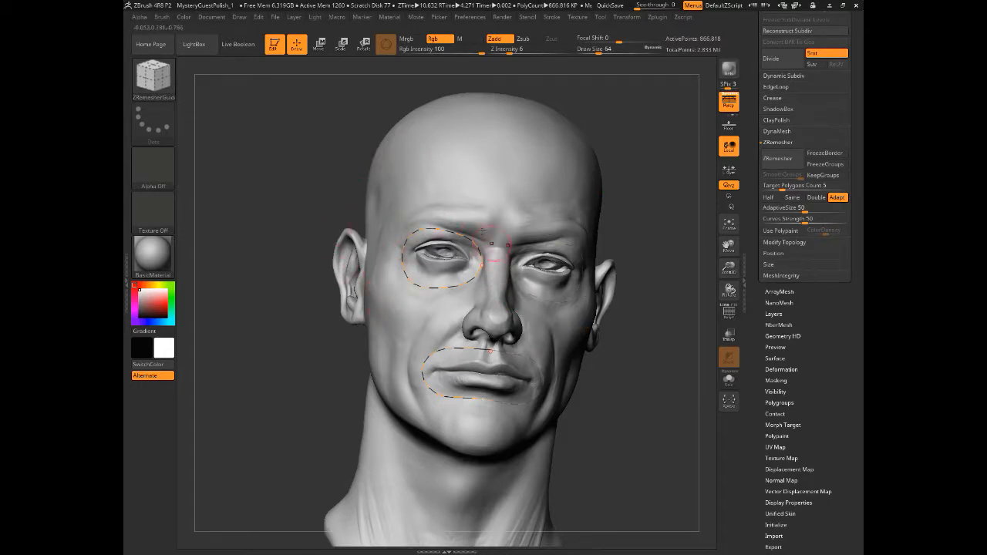
pyautogui.moveTo(275, 335); pyautogui.dragTo(276, 333)
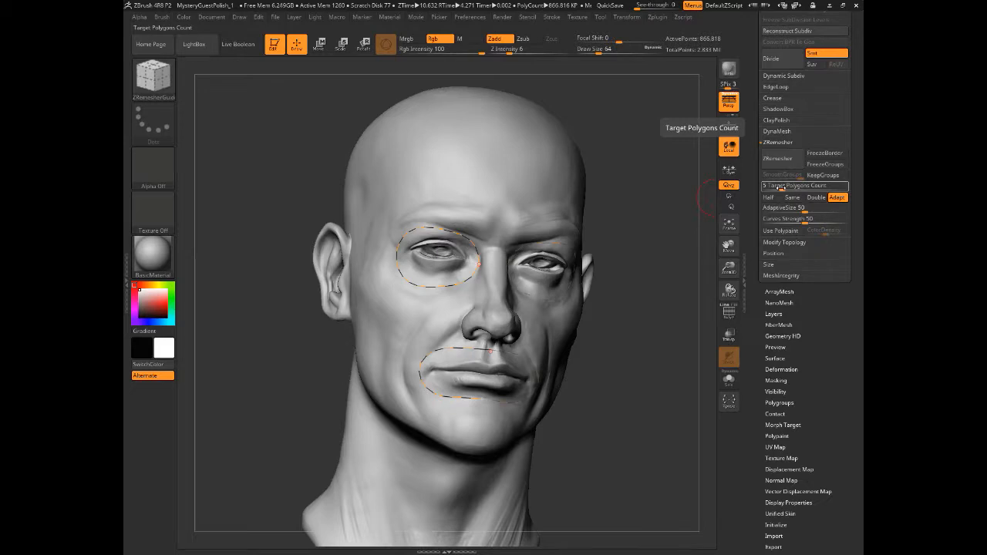
pyautogui.click(777, 158)
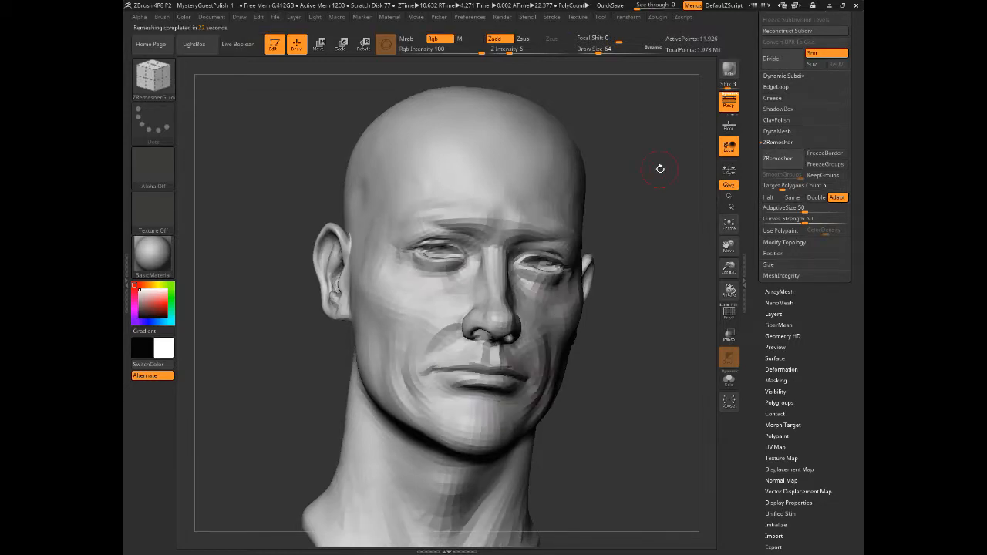
pyautogui.click(728, 311)
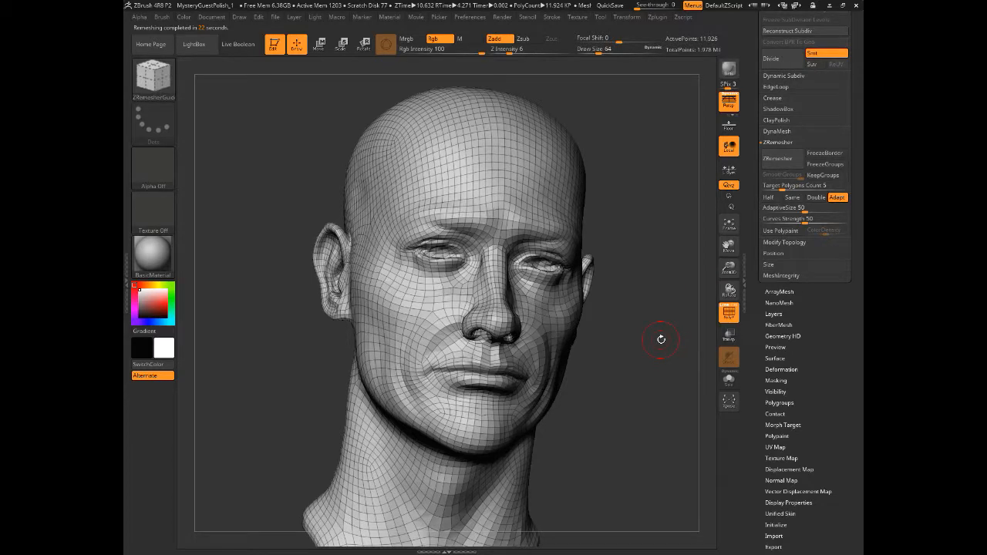
pyautogui.press('ctrl')
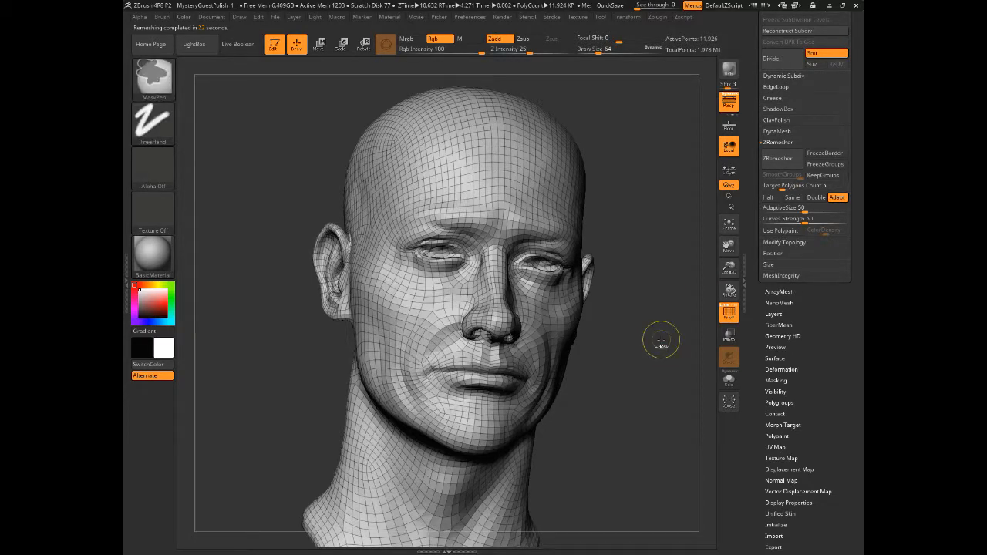
pyautogui.press('d')
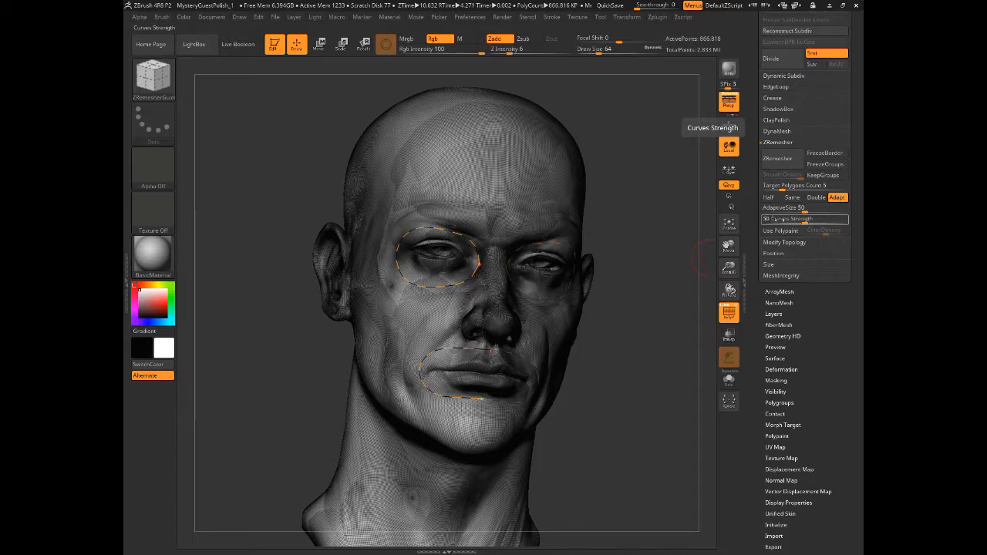
# - Remesh the head with ZRemesher at a Curves Strength of 100 and turn off its polyframe display
pyautogui.moveTo(805, 220); pyautogui.dragTo(845, 220)
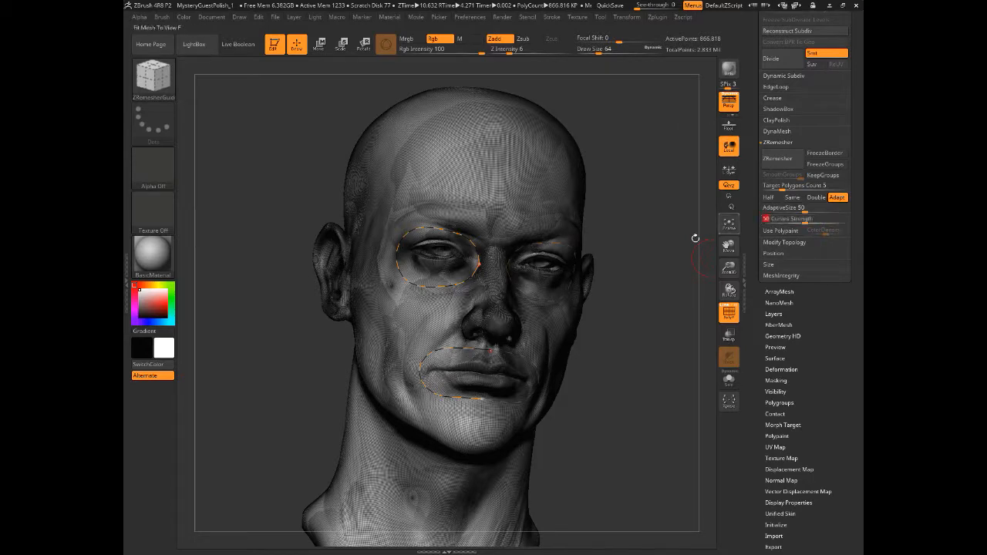
pyautogui.click(777, 158)
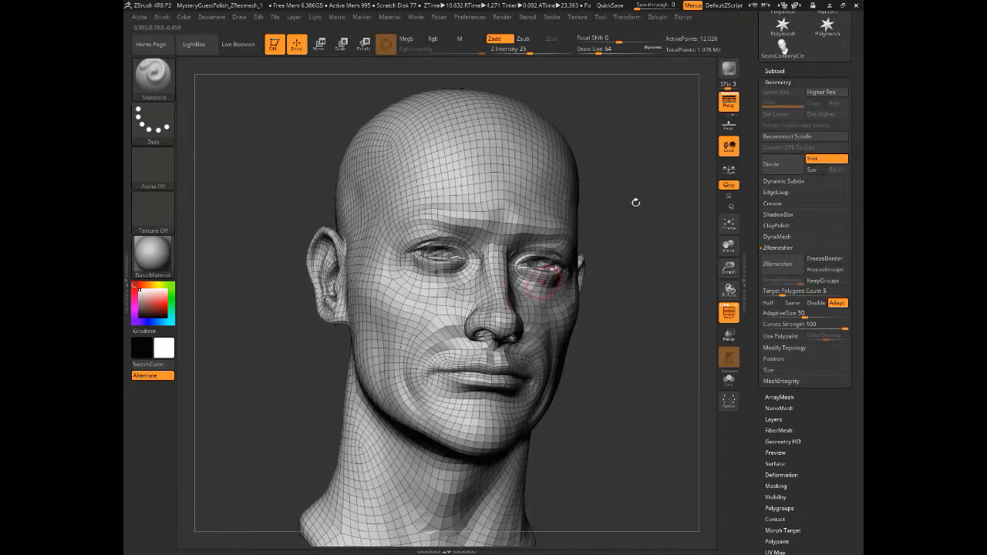
pyautogui.click(729, 313)
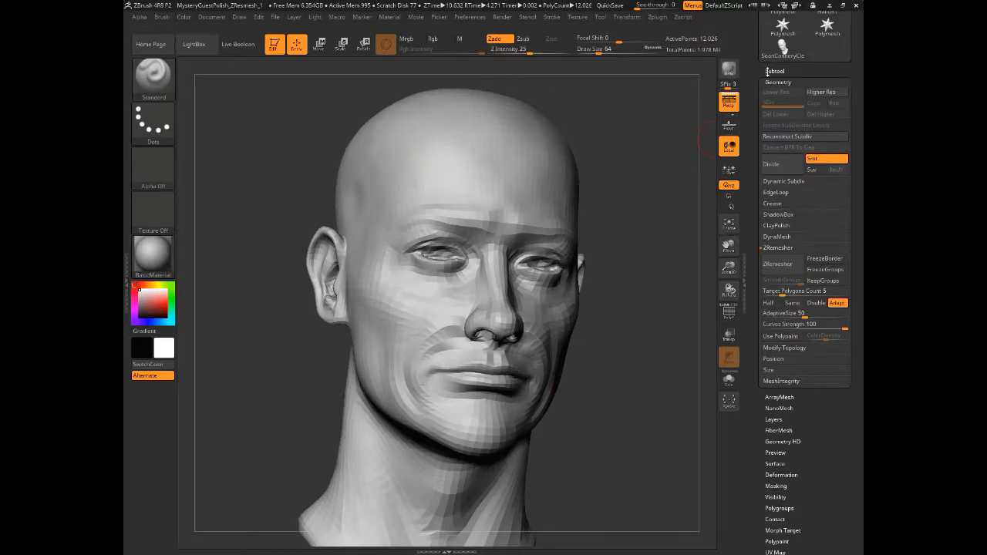
# - Open the subtool list and switch from the remeshed HeadDynamesh to the high-resolution Source subtool
pyautogui.click(767, 70)
pyautogui.moveTo(814, 94)
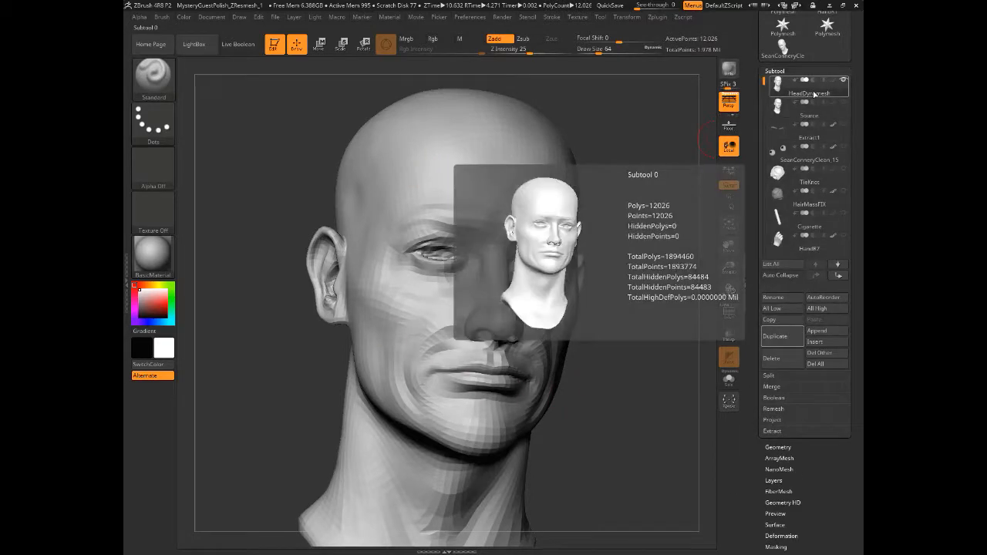
pyautogui.moveTo(810, 115)
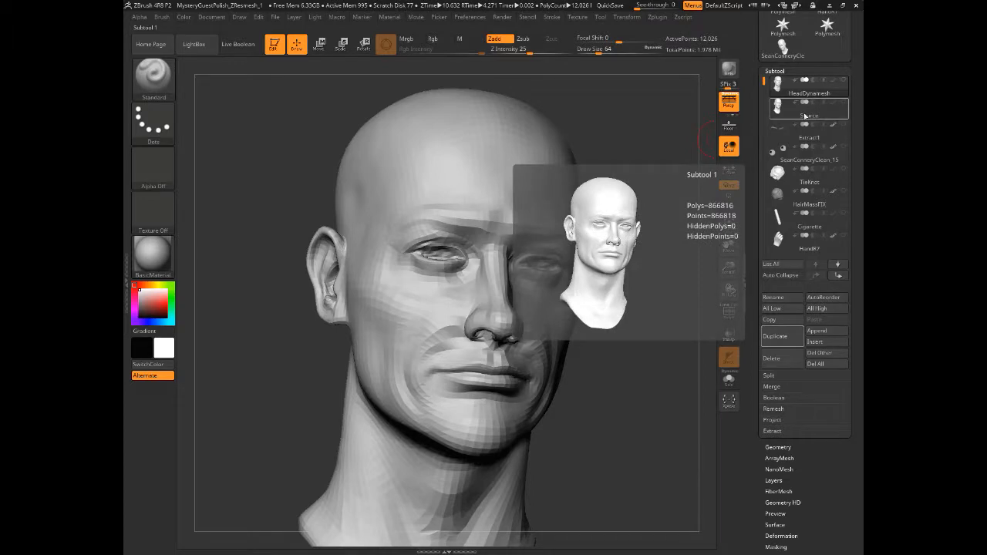
pyautogui.click(806, 114)
pyautogui.moveTo(807, 126)
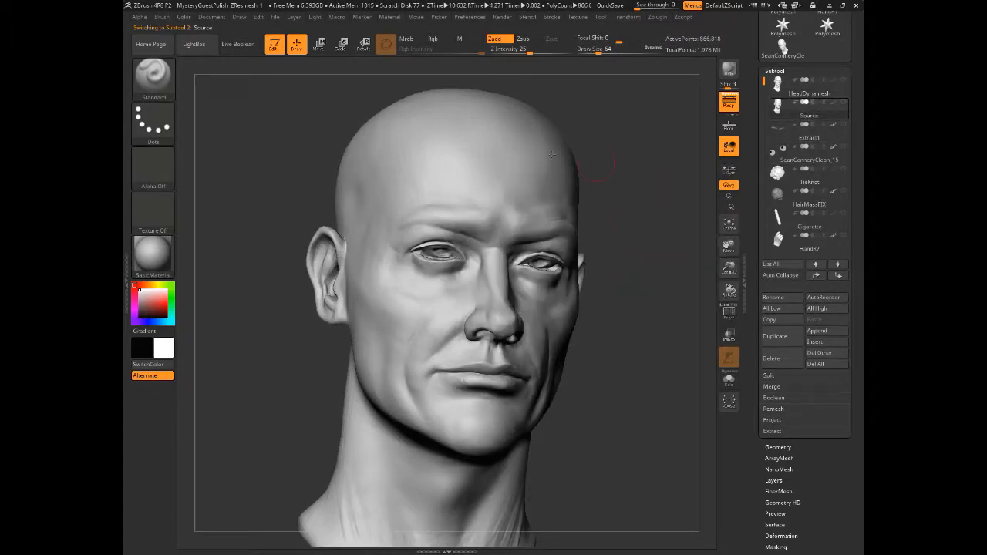